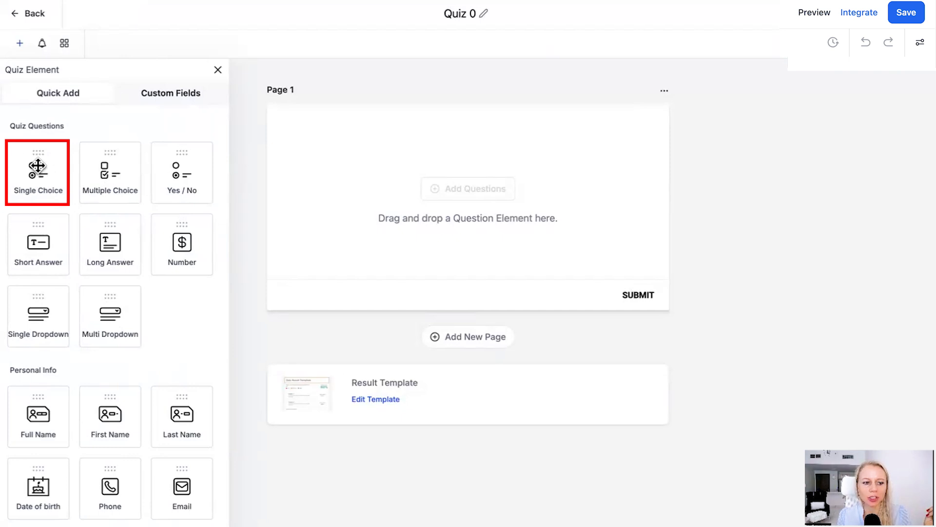
# Step: Add Single Choice, Multiple Choice and Yes / No questions to the quiz, each on its own page
pyautogui.moveTo(295, 173); pyautogui.dragTo(413, 176)
pyautogui.moveTo(102, 168); pyautogui.dragTo(392, 149)
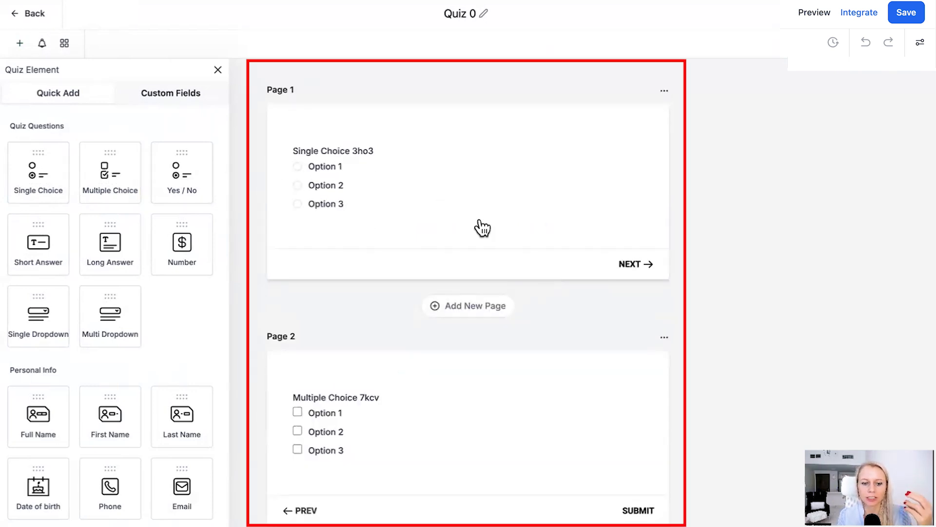
pyautogui.scroll(-3, 557, 268)
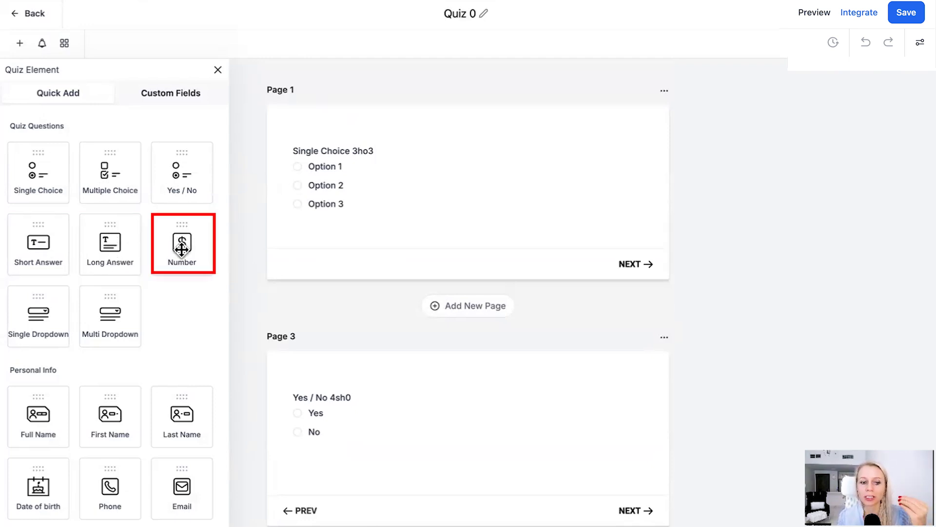
# Step: Add a Number question to the quiz on its own page and select it for editing
pyautogui.moveTo(171, 244); pyautogui.dragTo(368, 259)
pyautogui.scroll(-3, 416, 359)
pyautogui.click(329, 267)
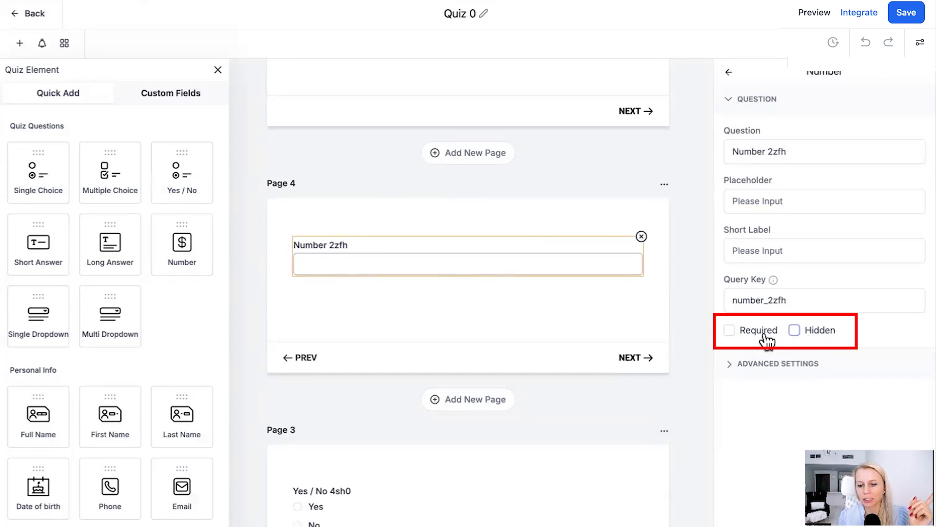
# Step: Try the Required and Hidden options on the Number question, leaving only Required enabled
pyautogui.click(730, 335)
pyautogui.click(744, 336)
pyautogui.click(794, 335)
pyautogui.click(794, 333)
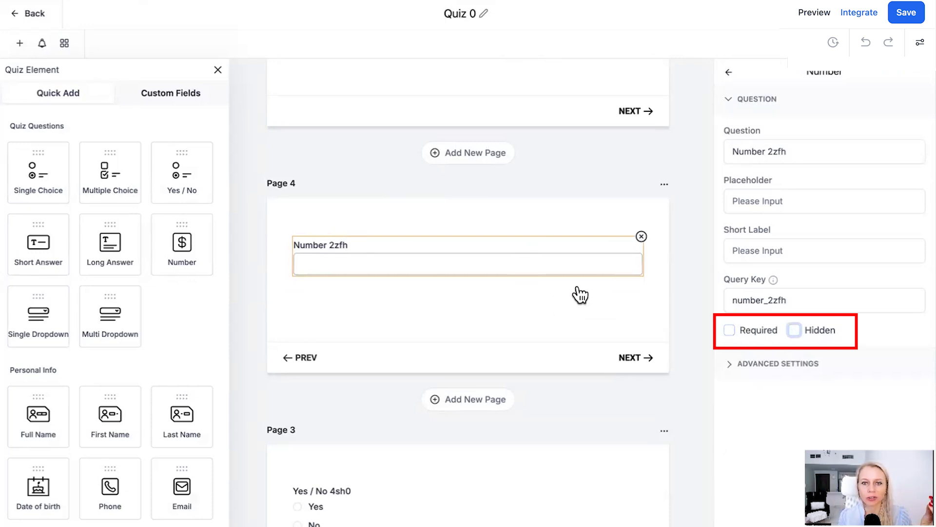
pyautogui.click(728, 332)
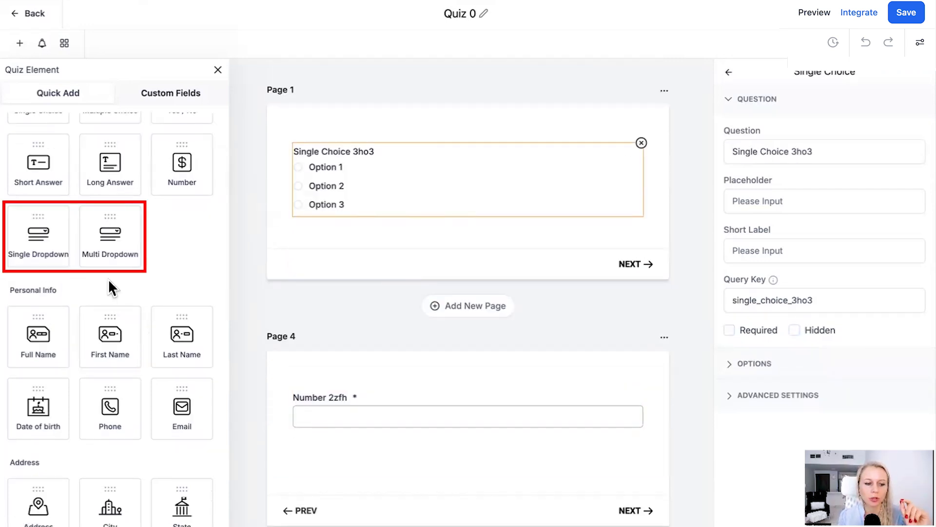
# Step: Add the Full Name and Email personal info fields after the Multiple Choice page of the quiz
pyautogui.scroll(-3, 109, 244)
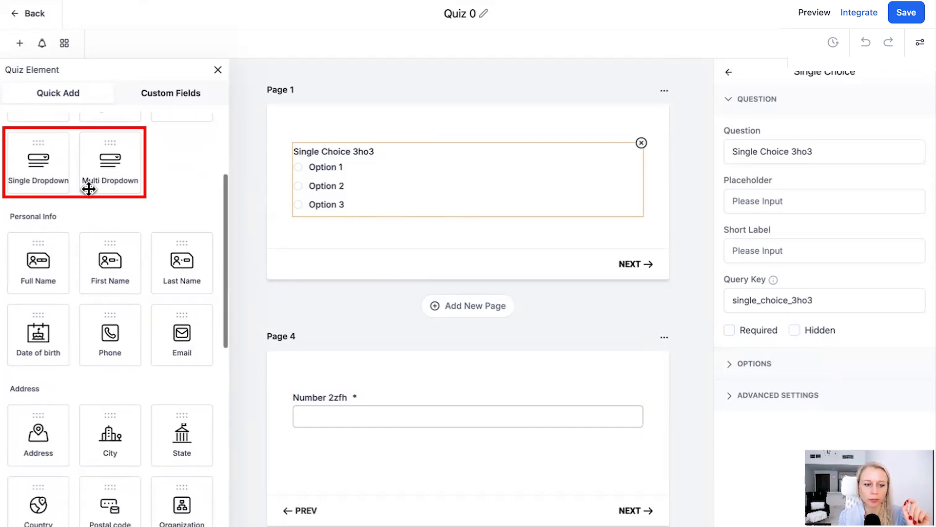
pyautogui.scroll(-10, 292, 285)
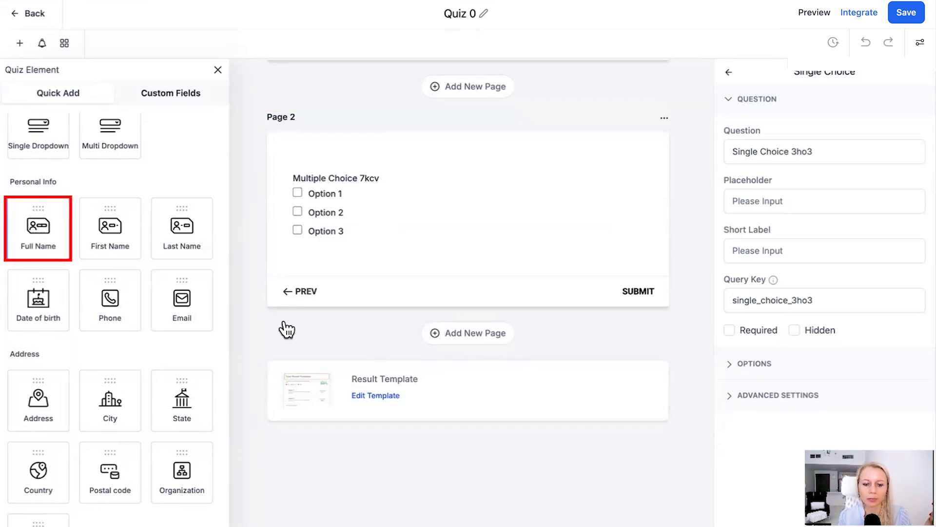
pyautogui.moveTo(66, 229); pyautogui.dragTo(284, 349)
pyautogui.moveTo(133, 306); pyautogui.dragTo(457, 407)
pyautogui.scroll(-5, 470, 407)
pyautogui.scroll(-6, 488, 336)
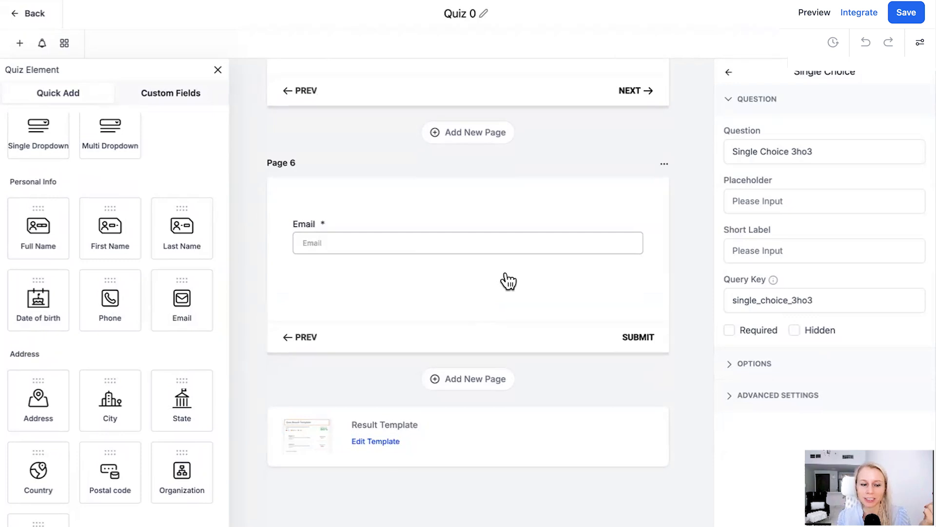
# Step: Find the Date Picker among the other elements and add it as the quiz's last page
pyautogui.scroll(-5, 178, 293)
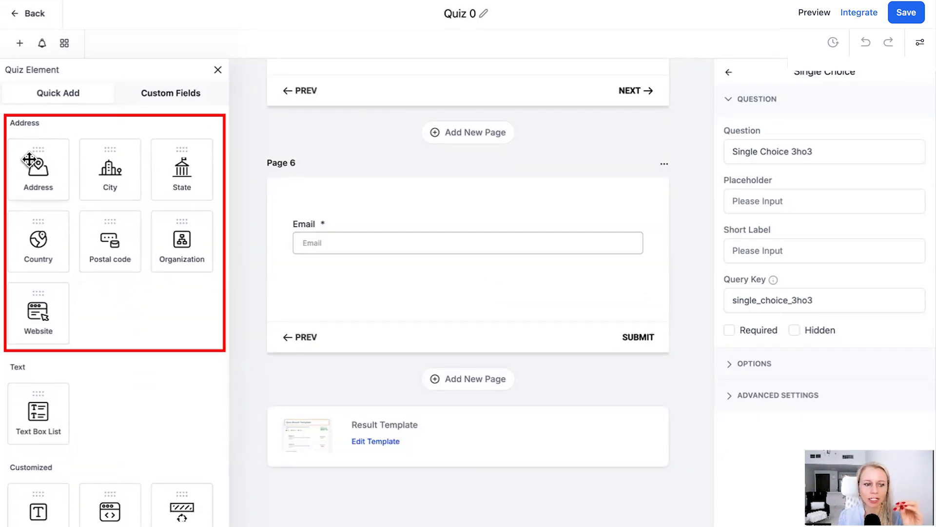
pyautogui.scroll(-4, 29, 160)
pyautogui.scroll(-1, 92, 356)
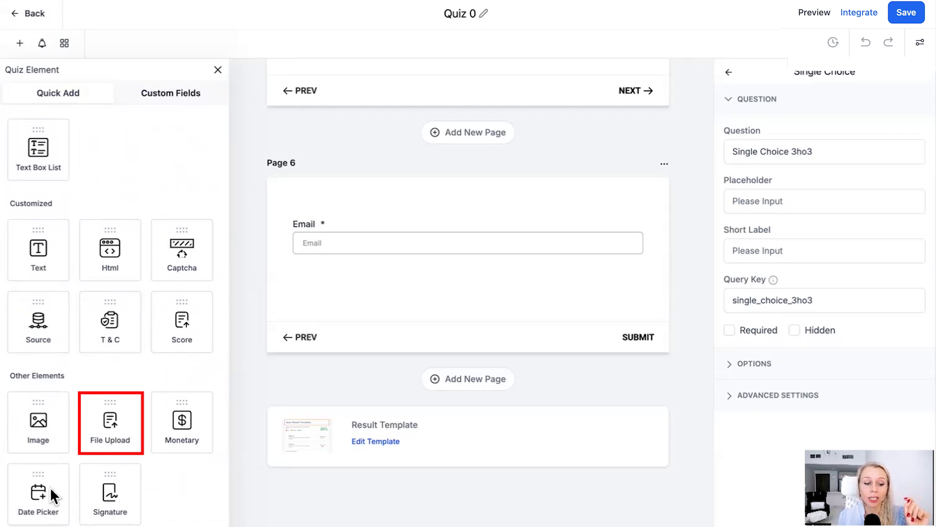
pyautogui.moveTo(43, 501); pyautogui.dragTo(417, 351)
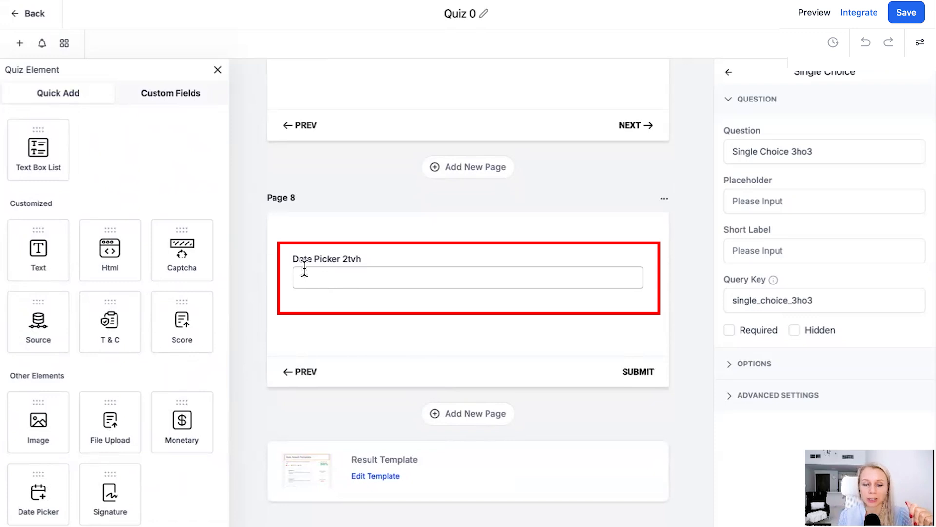
# Step: Check the custom fields available for the Contact object and the choice of other objects
pyautogui.click(157, 98)
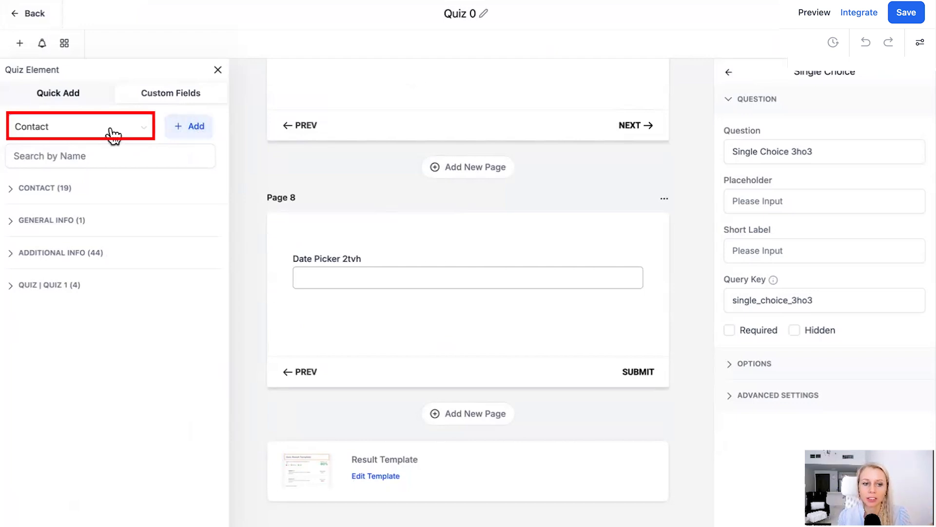
pyautogui.click(139, 131)
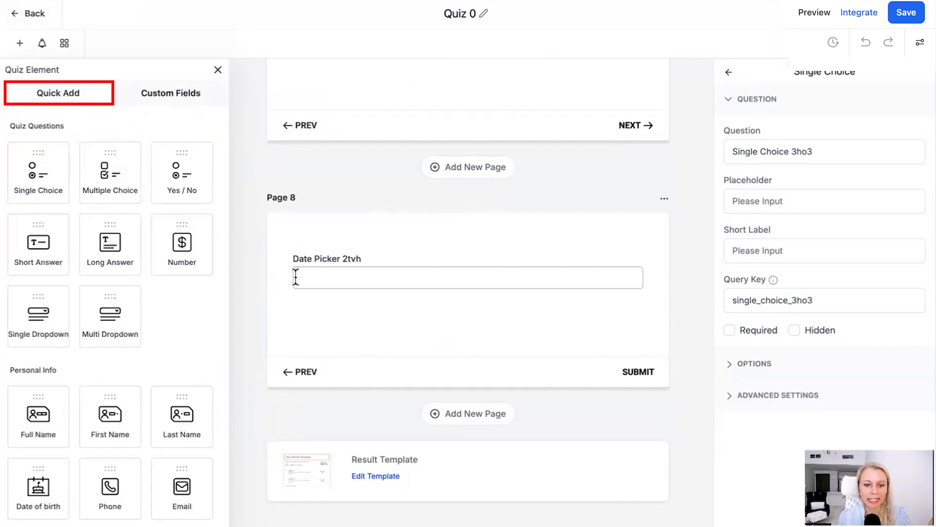
# Step: Rename the question on the quiz's first page to "Single Choice"
pyautogui.scroll(10, 295, 273)
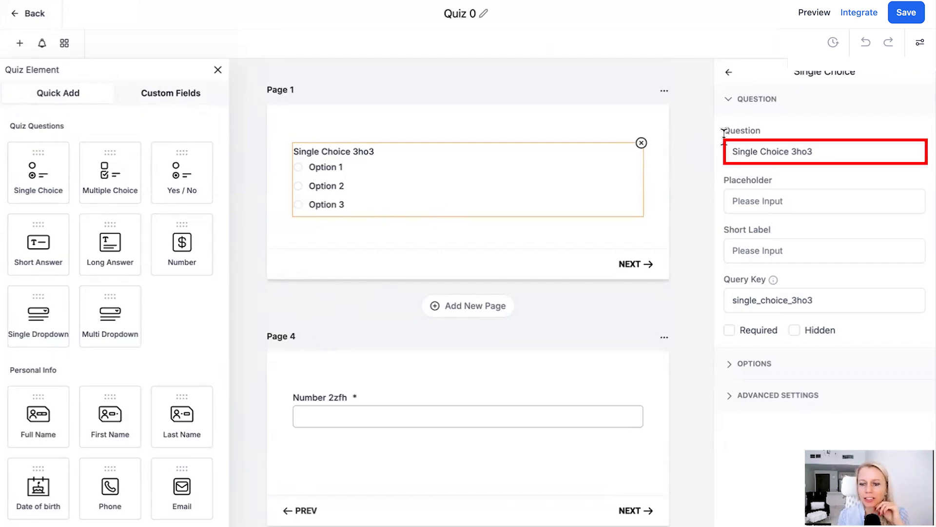
pyautogui.moveTo(789, 152); pyautogui.dragTo(835, 148)
pyautogui.press('BackSpace')
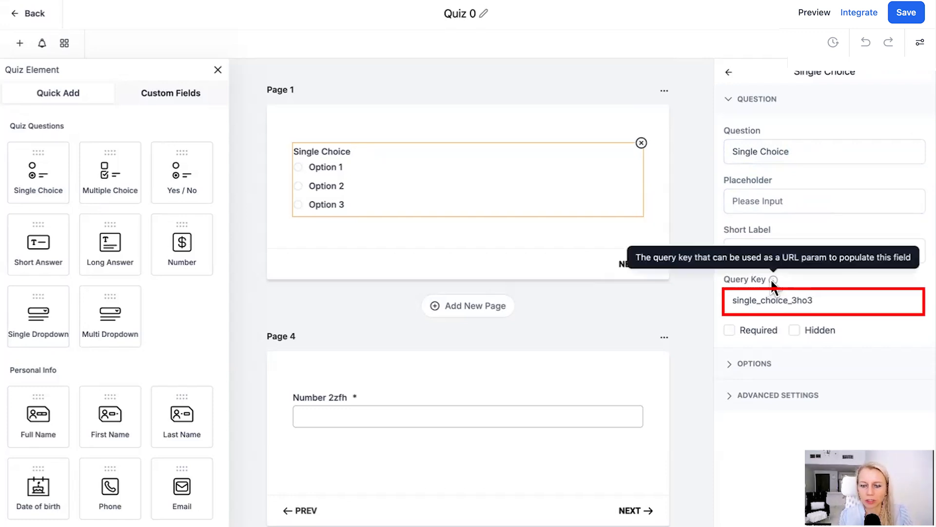
# Step: In the Single Choice question's answer options, give Option 1 the category Overall Only and a score of 1
pyautogui.click(756, 368)
pyautogui.scroll(-5, 787, 380)
pyautogui.scroll(-2, 788, 380)
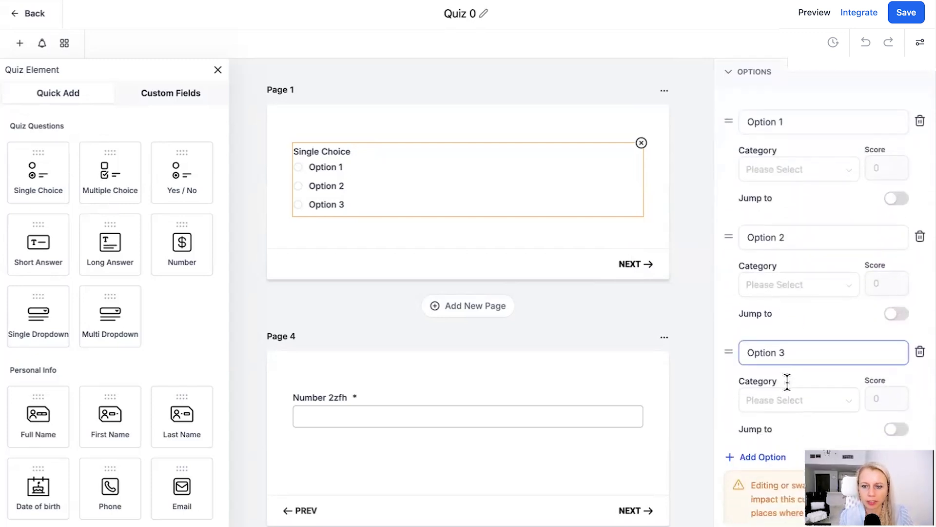
pyautogui.click(778, 177)
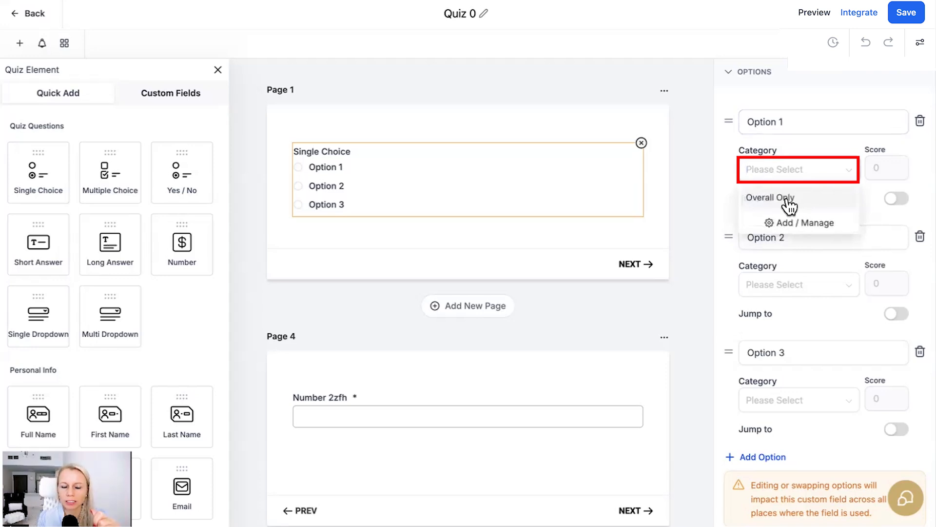
pyautogui.click(787, 198)
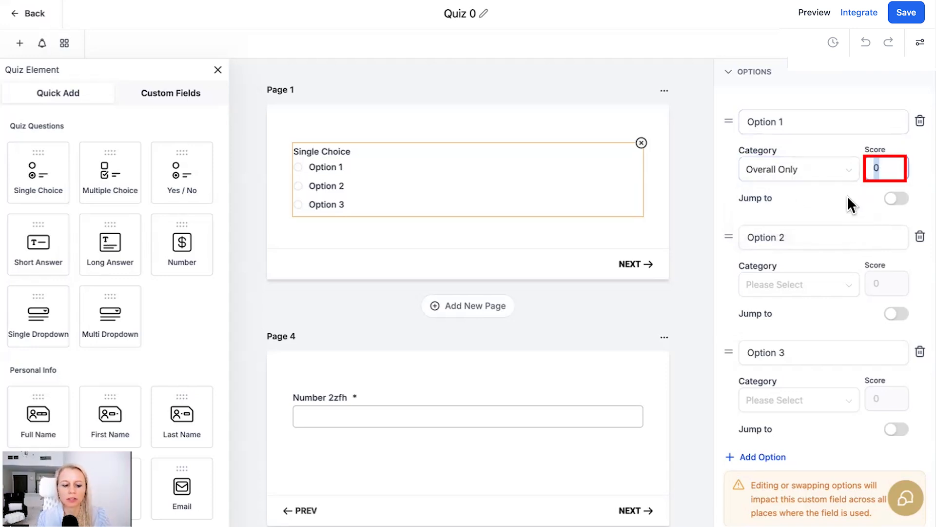
pyautogui.write('1')
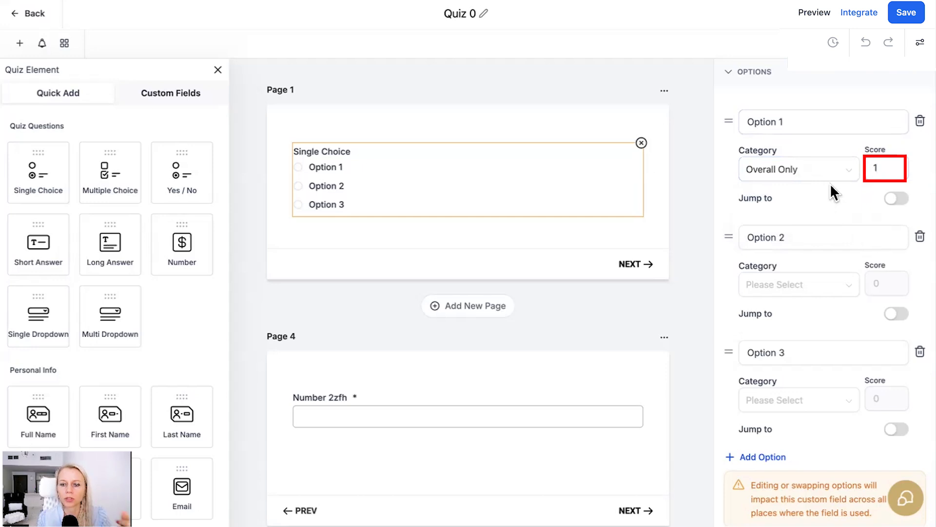
pyautogui.click(398, 169)
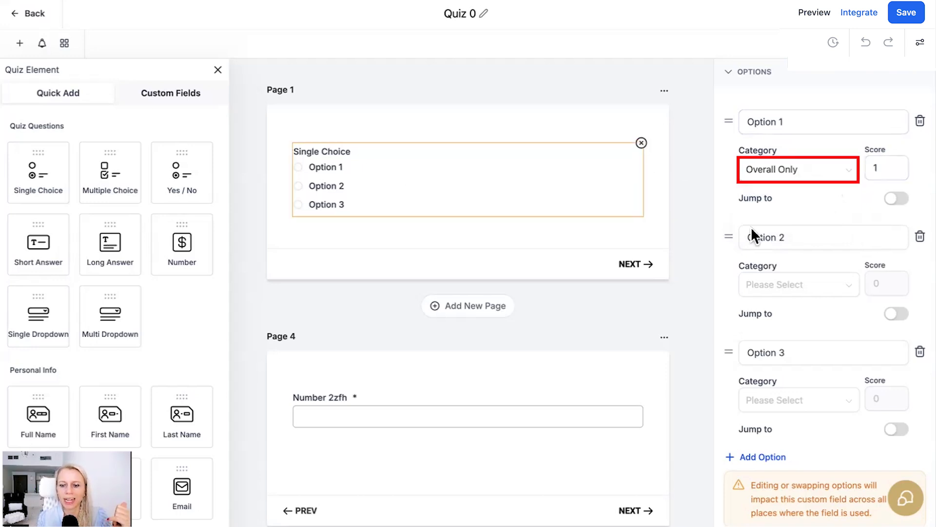
# Step: Add the scoring categories Fit, Unfit and Average to the quiz's category list and submit them
pyautogui.click(774, 177)
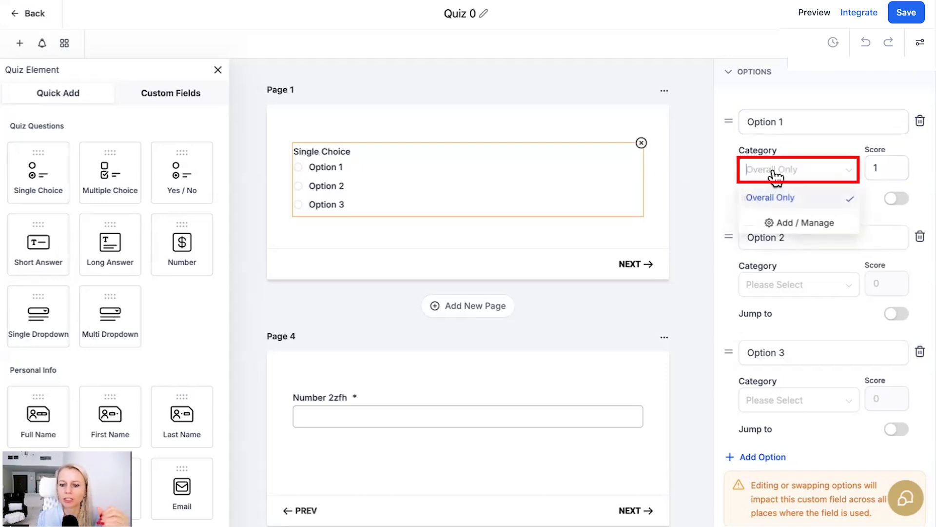
pyautogui.click(800, 222)
pyautogui.moveTo(404, 254); pyautogui.dragTo(350, 253)
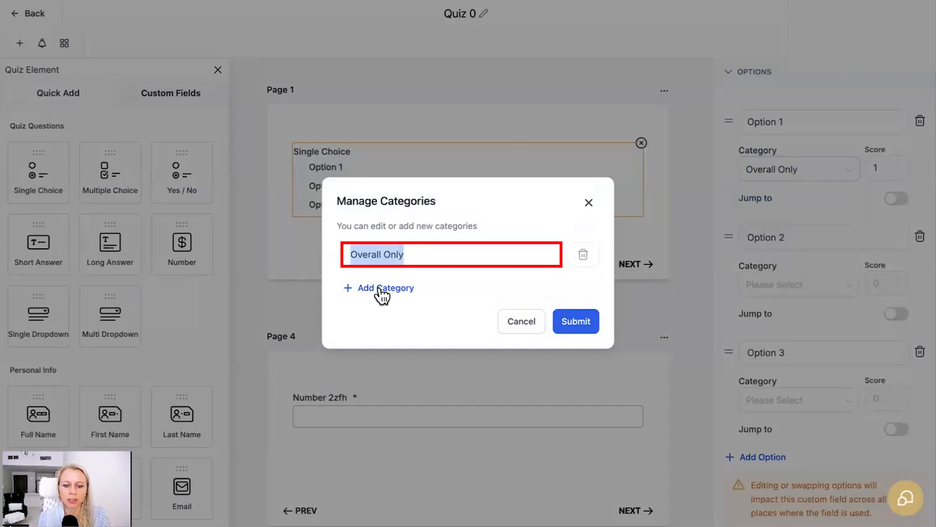
pyautogui.click(404, 292)
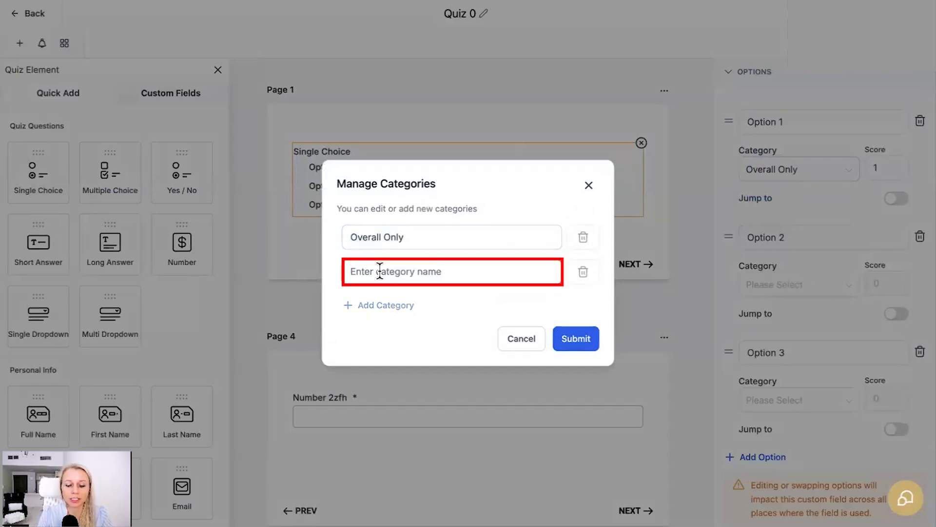
pyautogui.write('Fit')
pyautogui.click(373, 305)
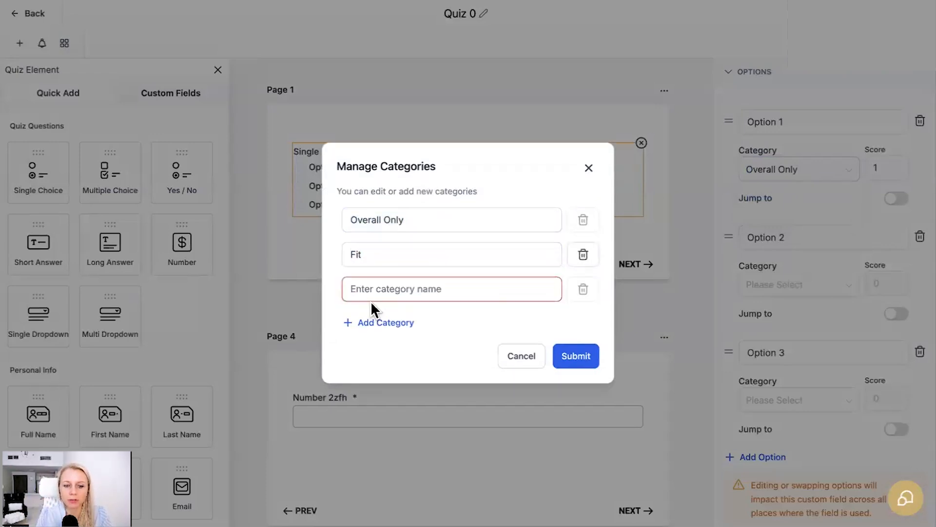
pyautogui.write('Unfi')
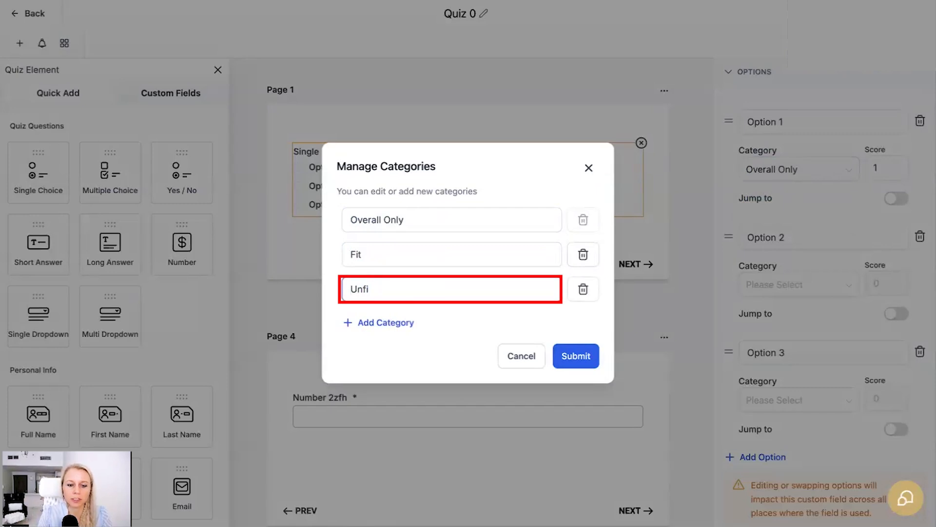
pyautogui.write('t')
pyautogui.click(386, 323)
pyautogui.write('Average')
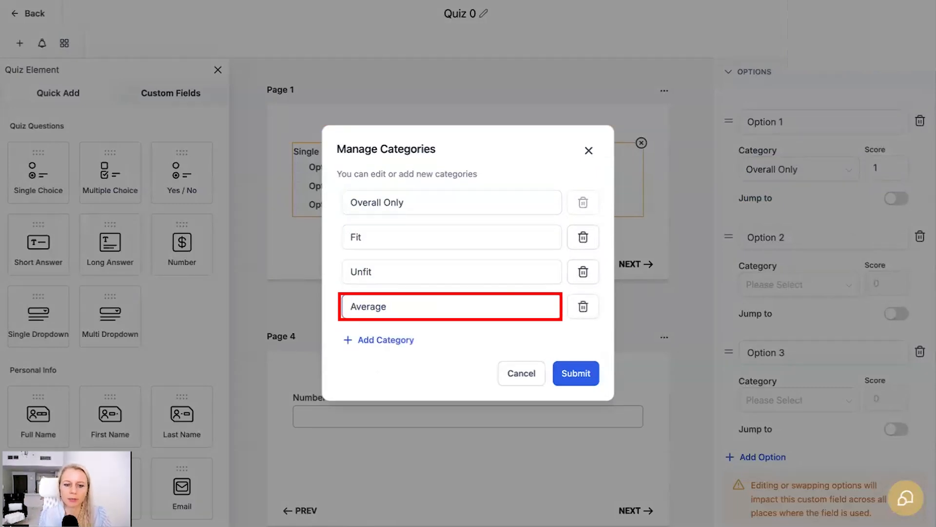
pyautogui.click(566, 373)
# Step: Set Option 1's category to Fit with a score of 2, and enable its jump to Next Question
pyautogui.click(790, 170)
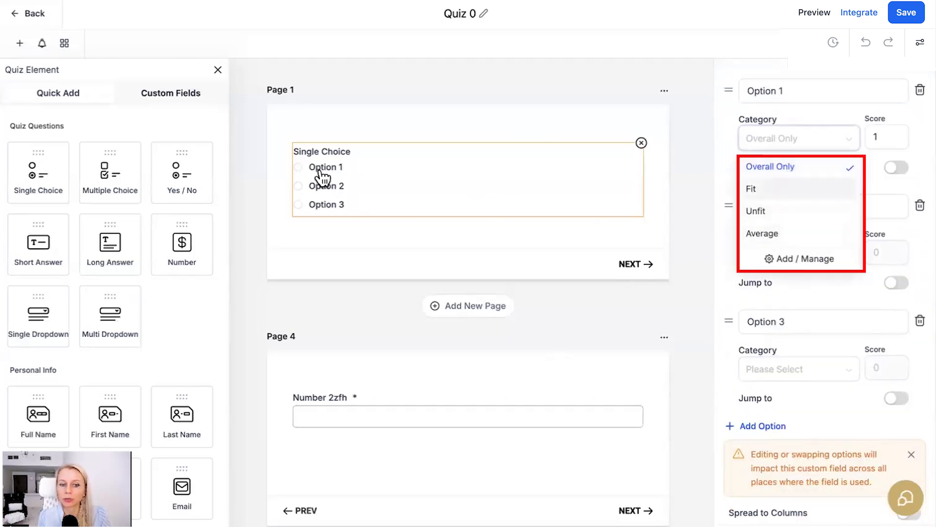
pyautogui.click(774, 190)
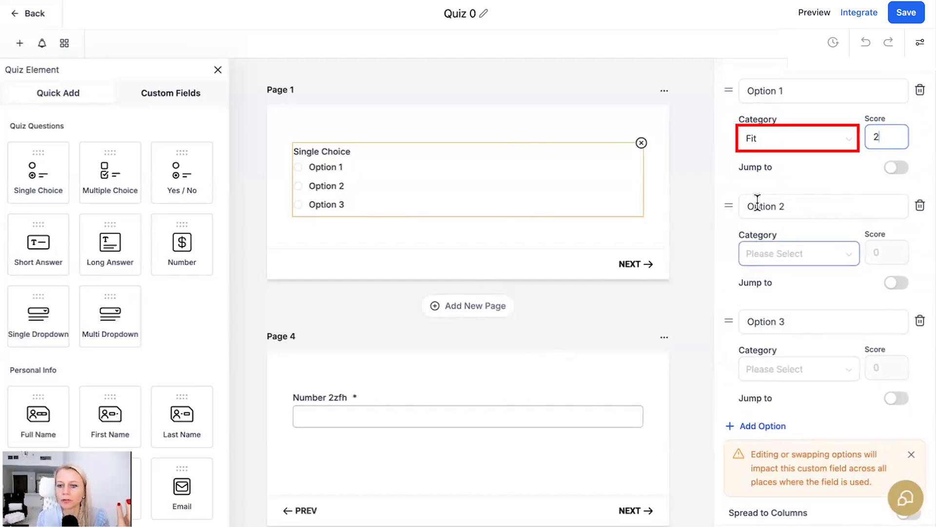
pyautogui.click(899, 168)
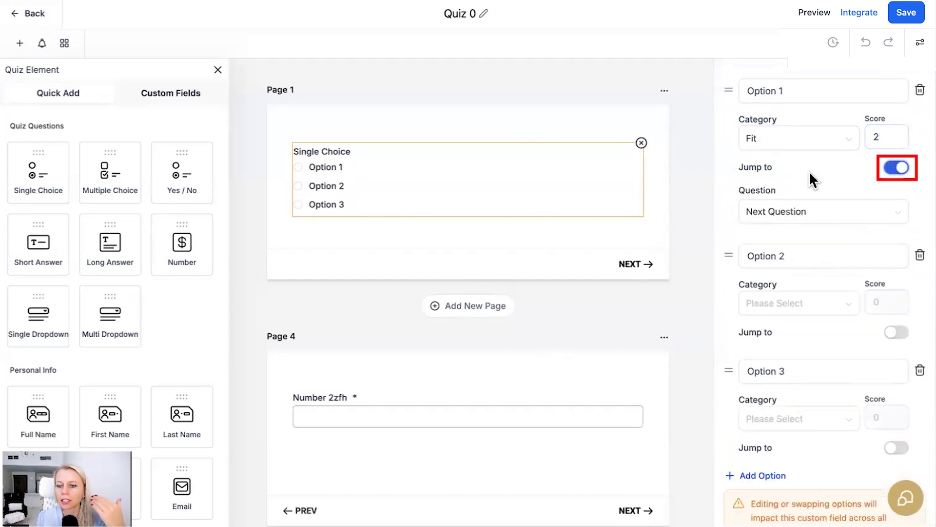
pyautogui.click(805, 219)
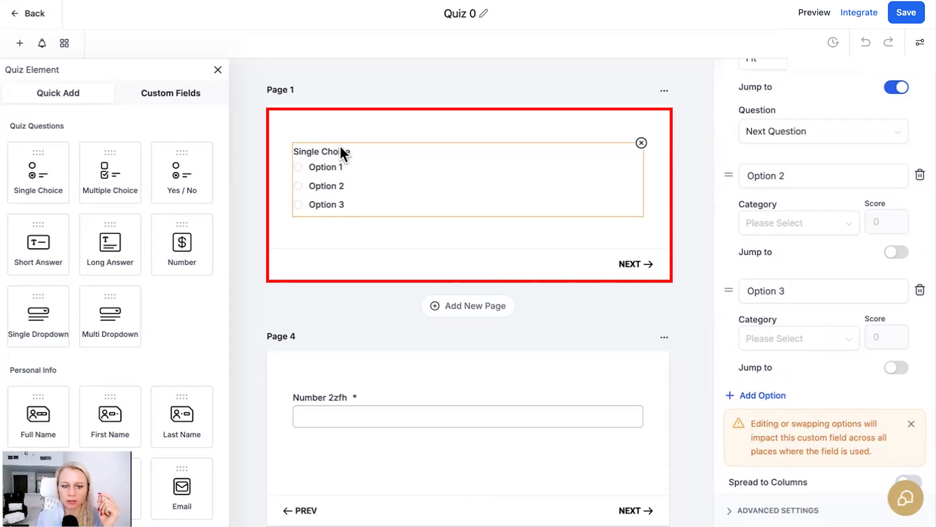
# Step: Try spreading the Single Choice options over 3 columns and 1 column, and turn the column spread off again
pyautogui.click(908, 481)
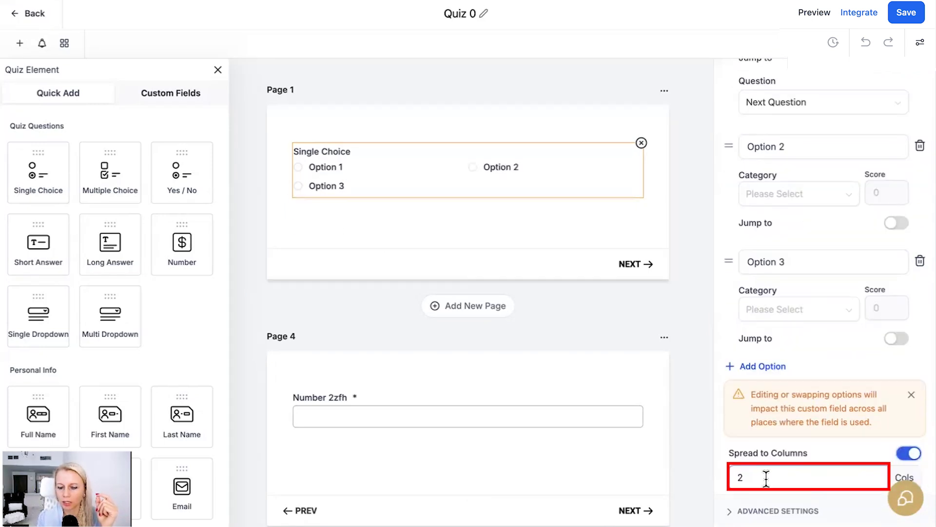
pyautogui.moveTo(760, 478); pyautogui.dragTo(718, 476)
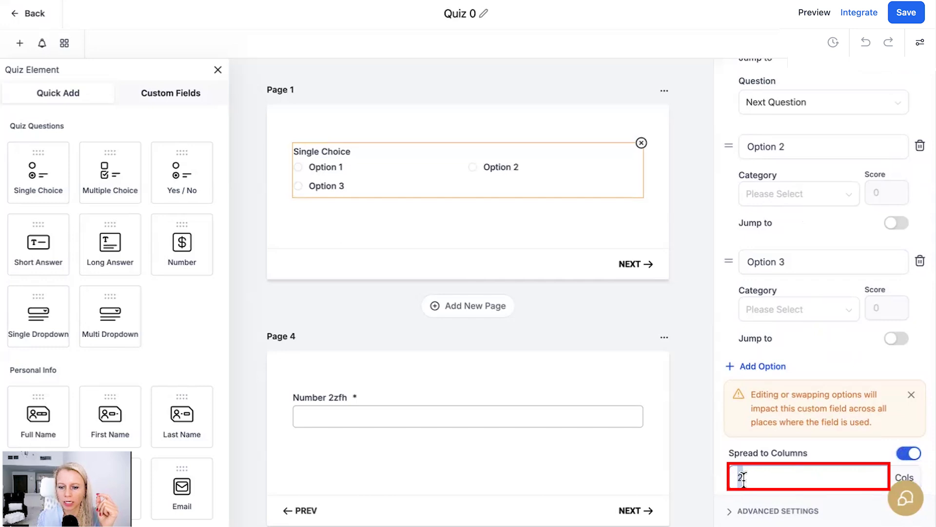
pyautogui.write('3')
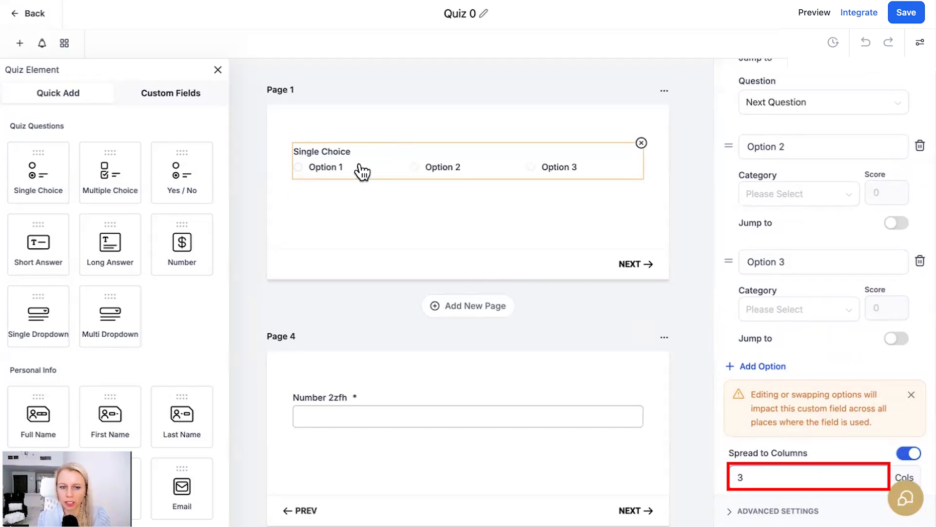
pyautogui.moveTo(744, 477); pyautogui.dragTo(713, 476)
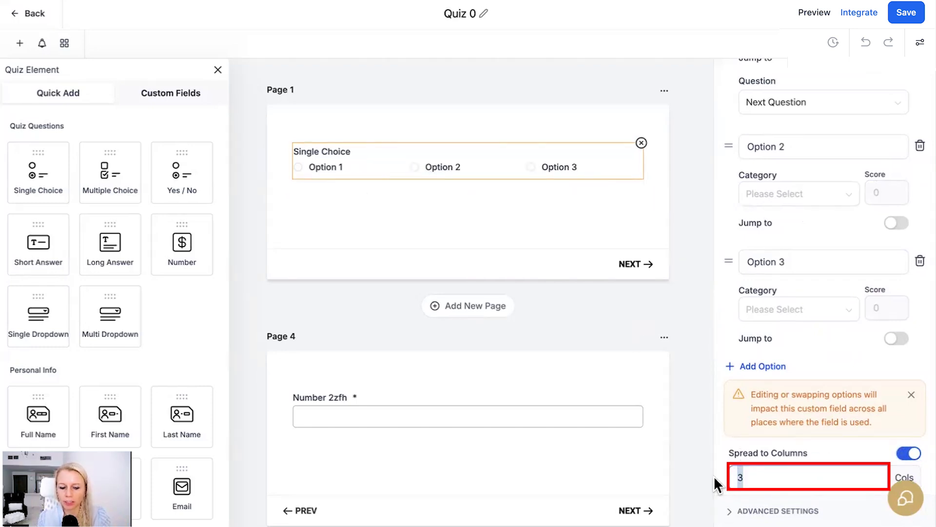
pyautogui.write('1')
pyautogui.click(899, 454)
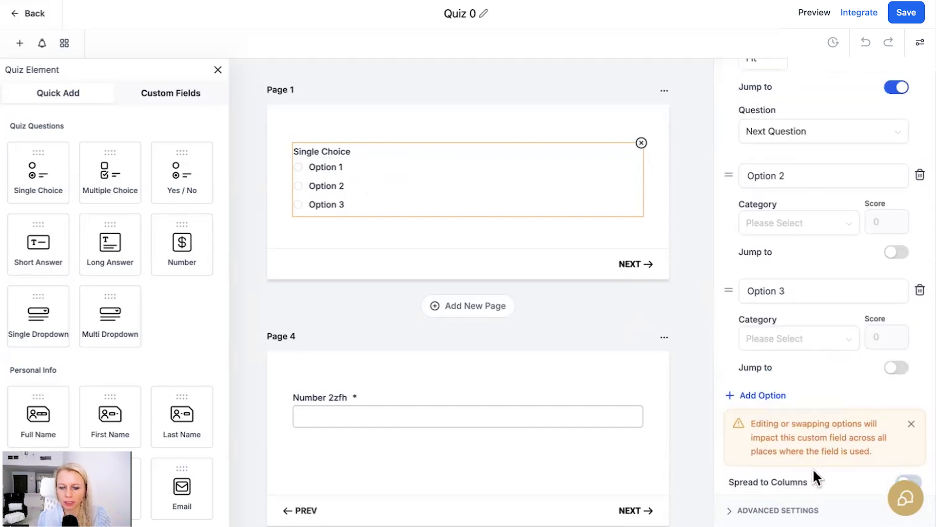
# Step: Add a fourth answer option to the Single Choice question and label the options Fit, Average, Unfit and Additional option
pyautogui.click(762, 395)
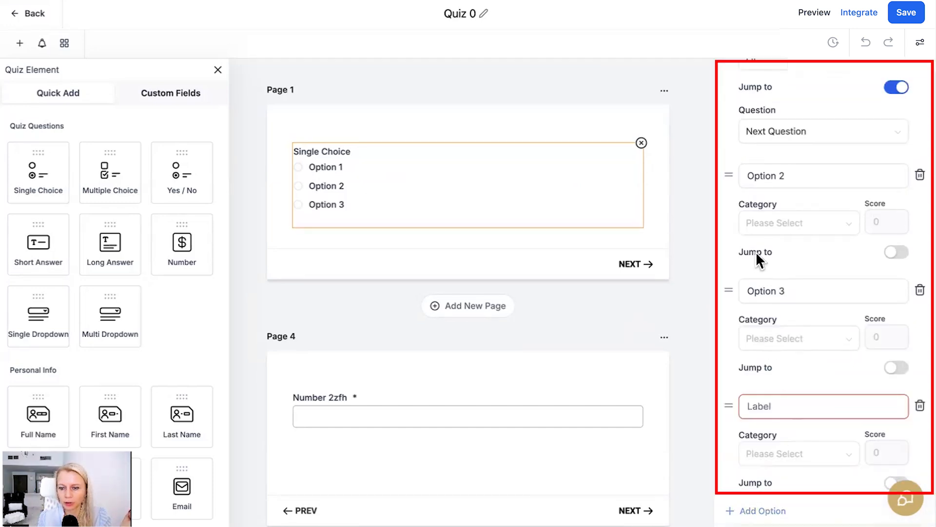
pyautogui.scroll(3, 755, 251)
pyautogui.scroll(2, 791, 347)
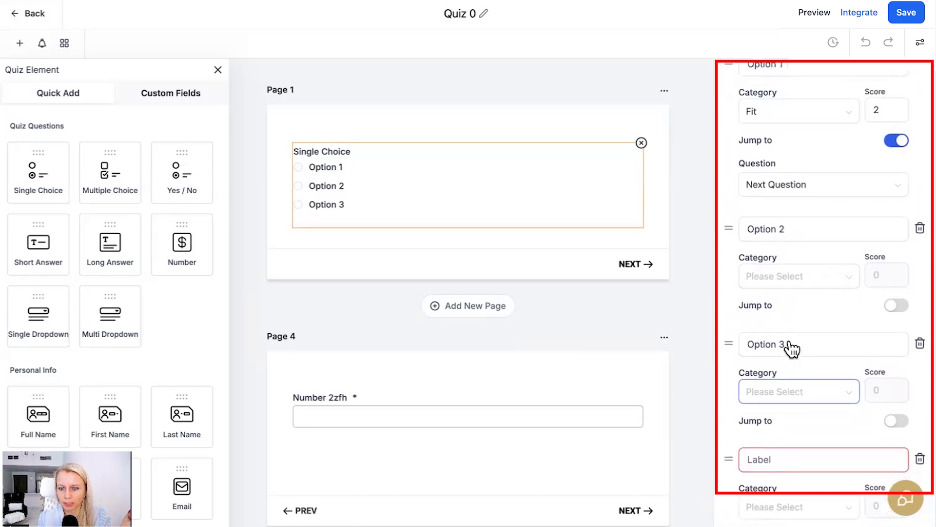
pyautogui.moveTo(781, 130); pyautogui.dragTo(726, 127)
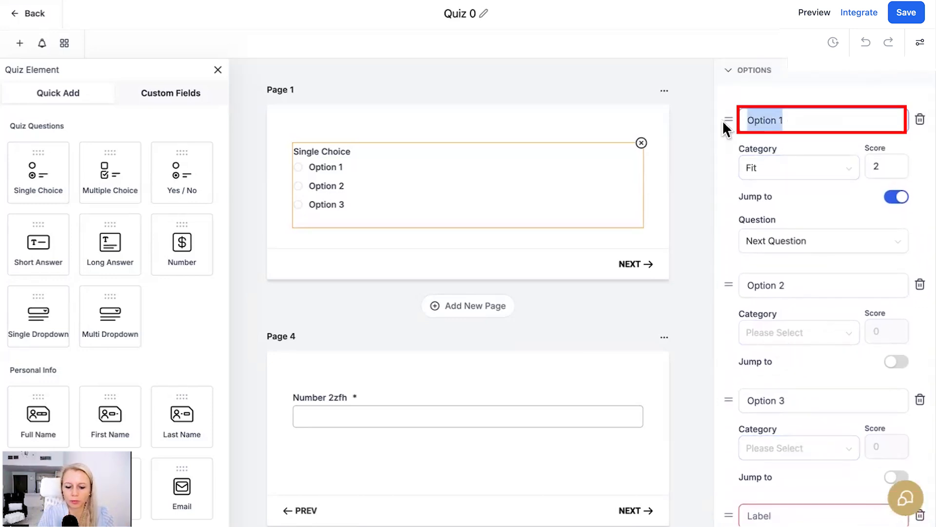
pyautogui.write('Fit')
pyautogui.moveTo(785, 289); pyautogui.dragTo(702, 291)
pyautogui.write('Average')
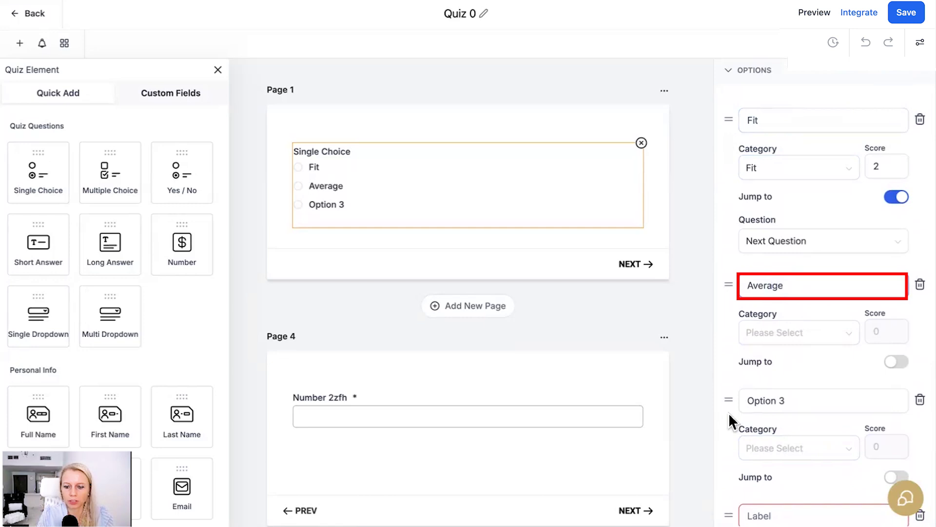
pyautogui.moveTo(742, 401); pyautogui.dragTo(782, 401)
pyautogui.write('un')
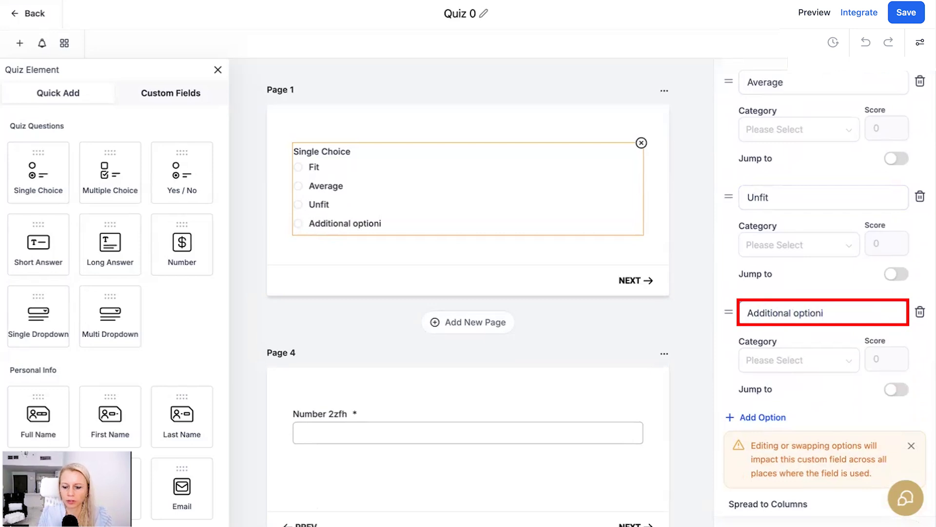
# Step: In the question's advanced settings, set the custom field name to "How fit are you?"
pyautogui.scroll(-1, 780, 414)
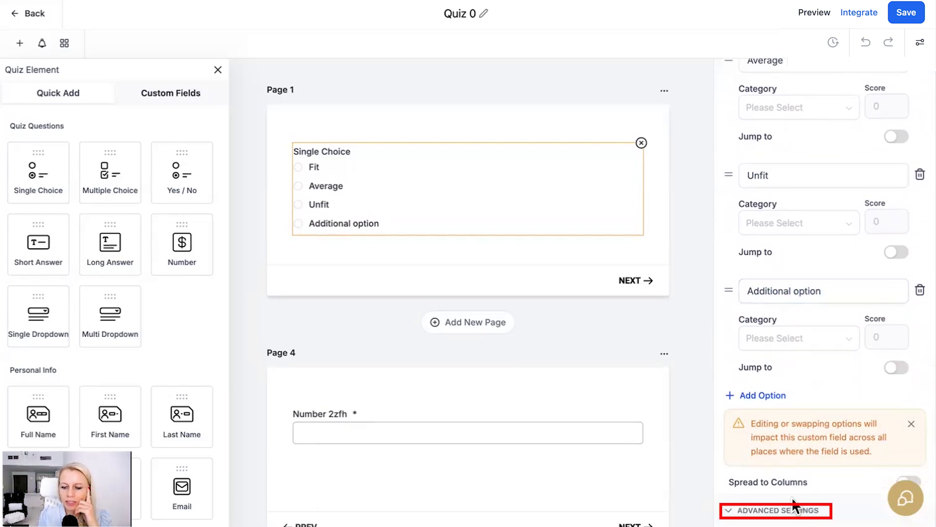
pyautogui.click(790, 509)
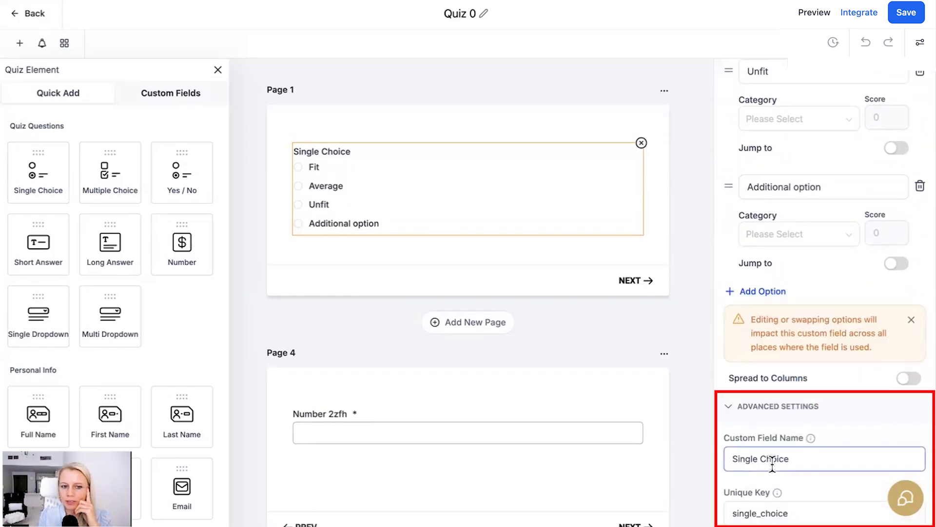
pyautogui.moveTo(800, 460); pyautogui.dragTo(704, 465)
pyautogui.write('How fit are you')
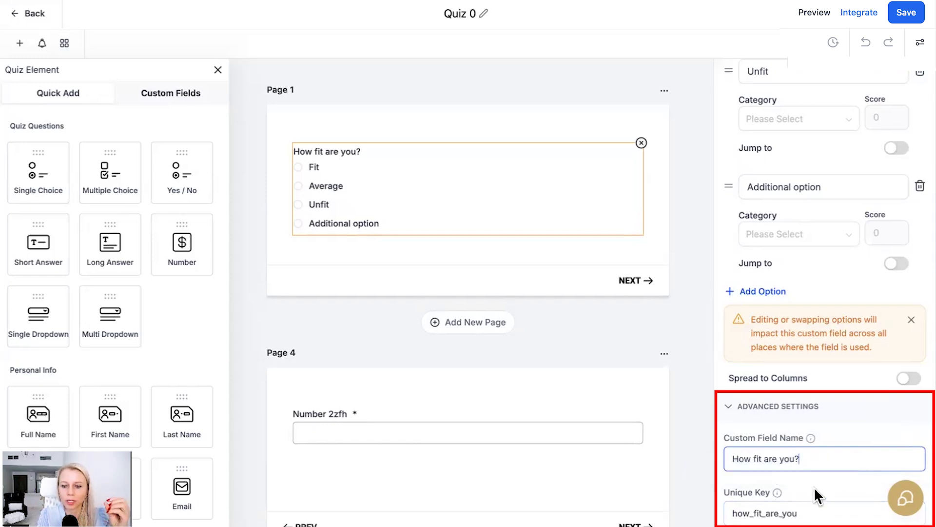
# Step: Review the quiz's layout and footer styles, including the Stick to card and Stick to page footer types, background fill, height and font
pyautogui.scroll(10, 814, 486)
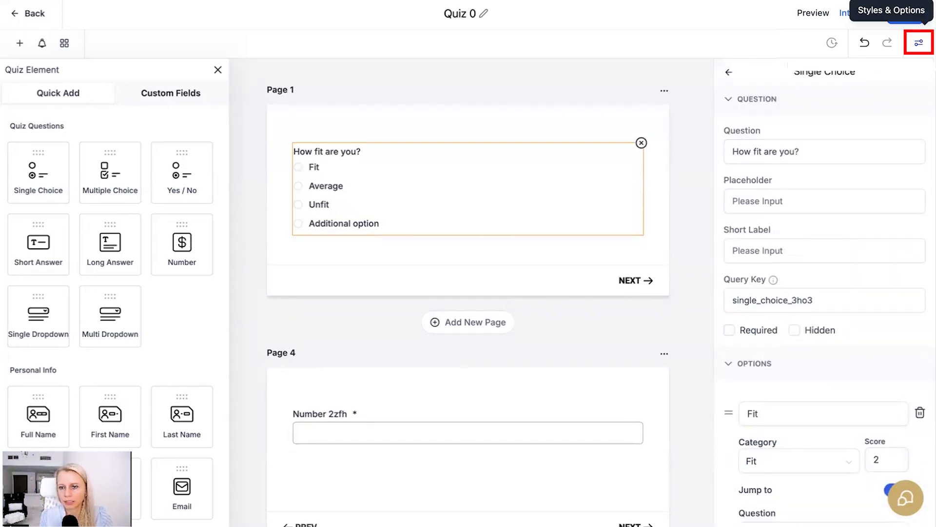
pyautogui.click(919, 43)
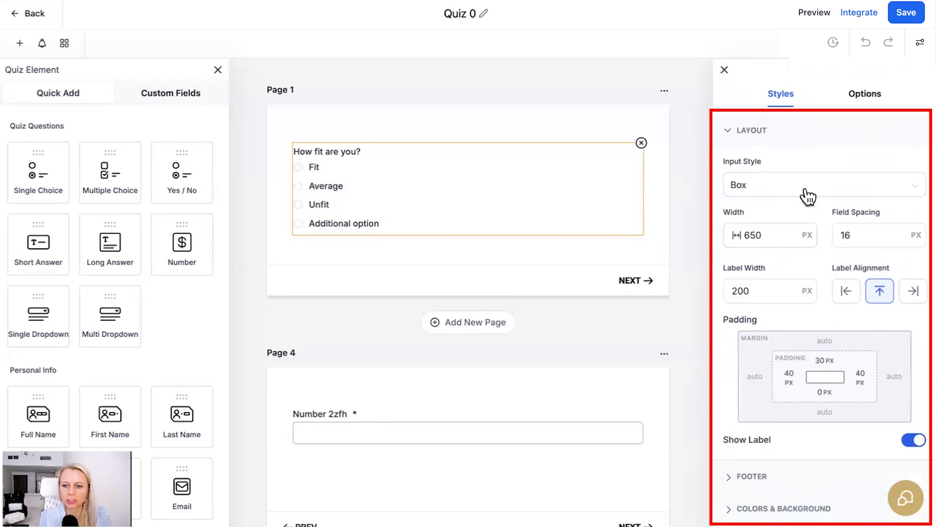
pyautogui.scroll(-2, 780, 234)
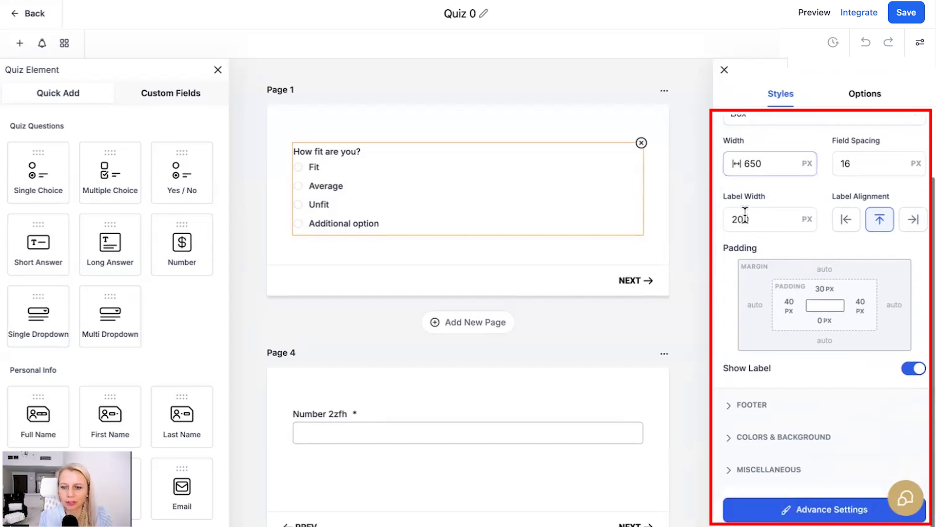
pyautogui.click(746, 406)
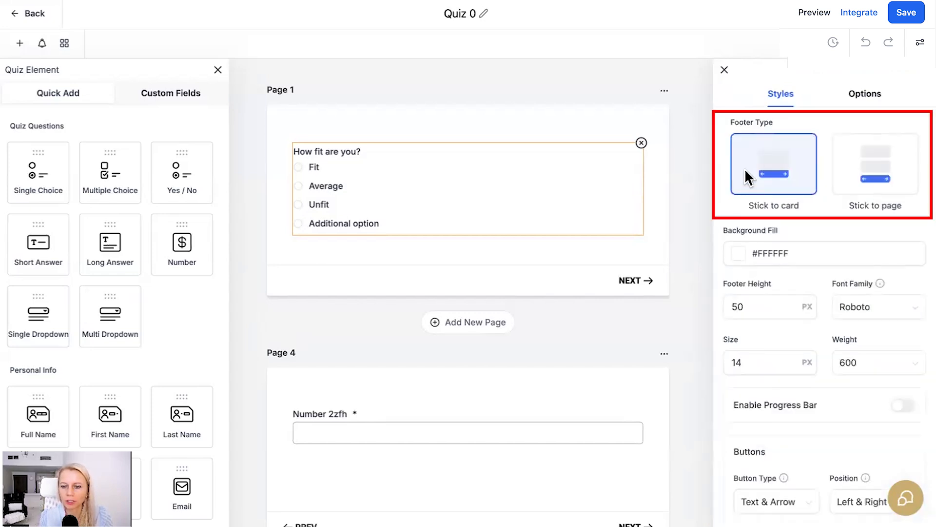
pyautogui.moveTo(750, 206); pyautogui.dragTo(899, 205)
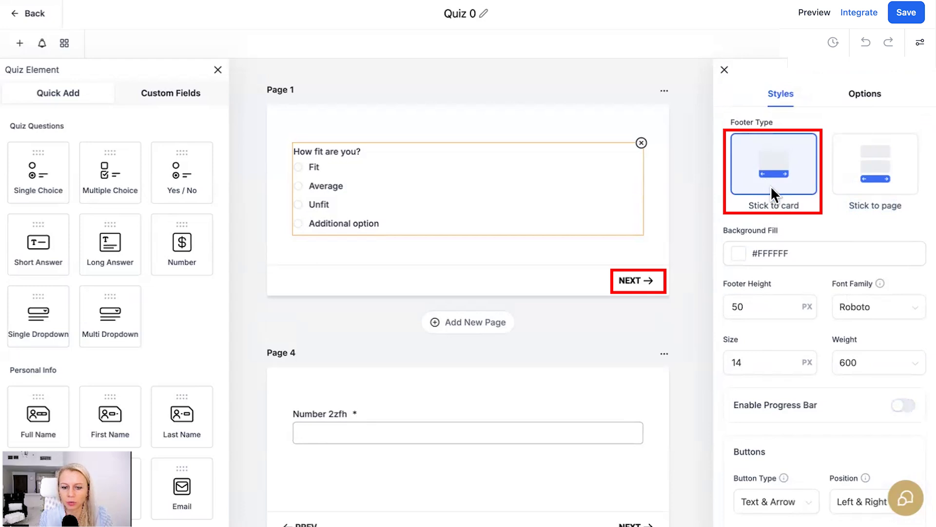
pyautogui.click(870, 166)
pyautogui.scroll(-10, 585, 273)
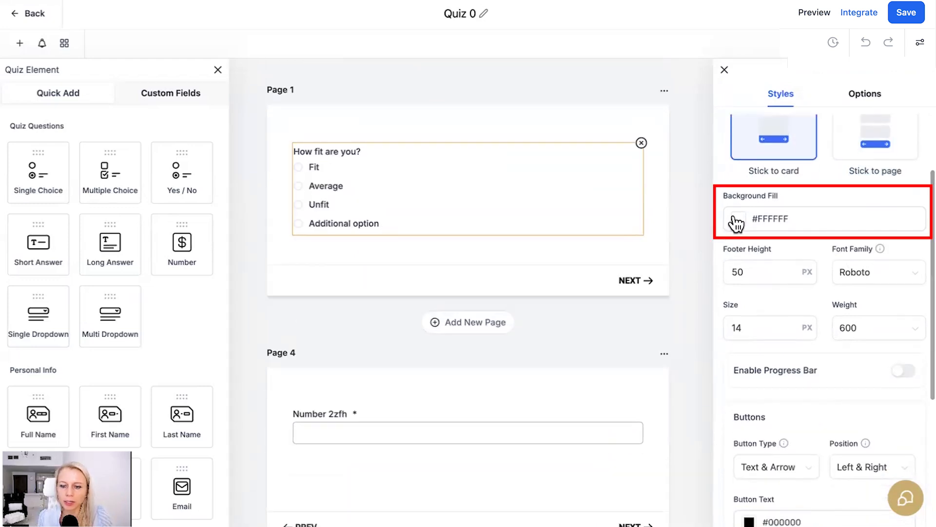
pyautogui.scroll(-3, 780, 272)
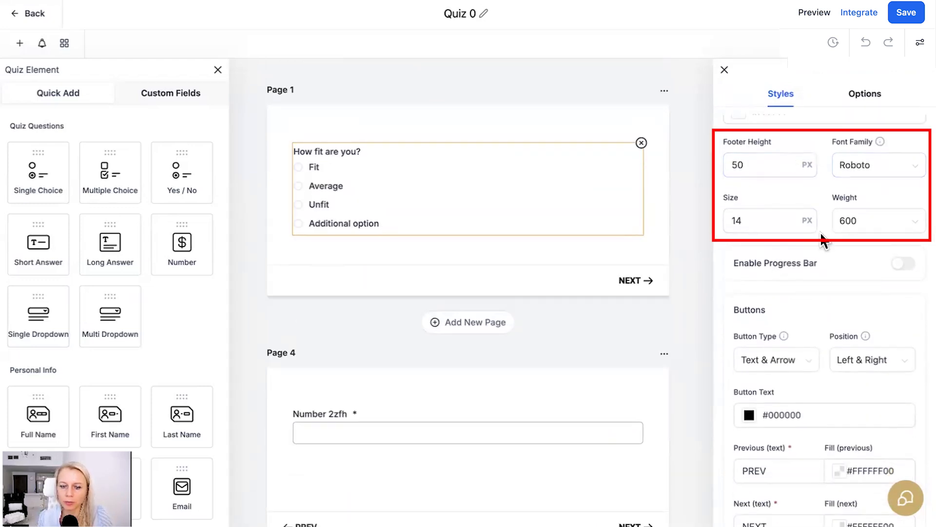
# Step: Set the footer's button text color to red #DE0F0FFF
pyautogui.scroll(-3, 811, 303)
pyautogui.click(749, 264)
pyautogui.moveTo(741, 297); pyautogui.dragTo(806, 294)
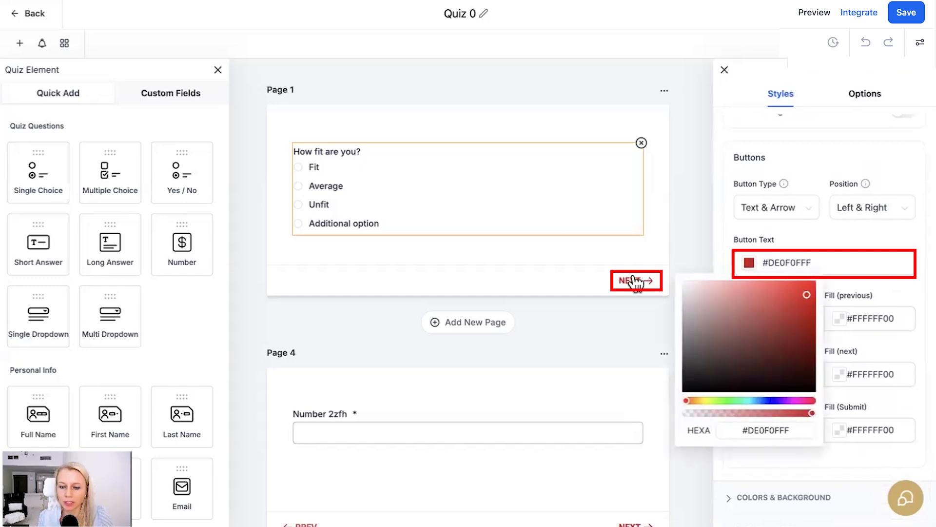
# Step: Upload Untitled copy.jpg as the quiz's background image and close the quiz element list to reveal more of the canvas
pyautogui.scroll(-2, 770, 293)
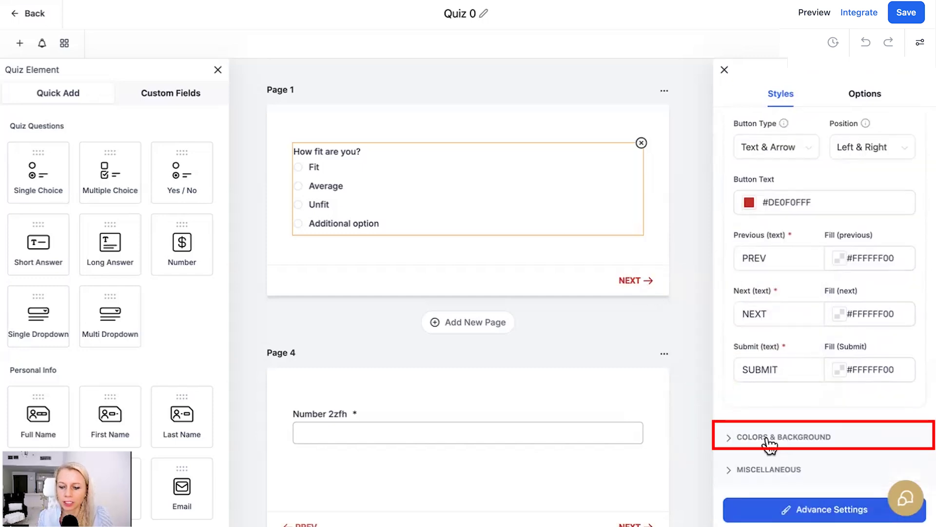
pyautogui.click(830, 443)
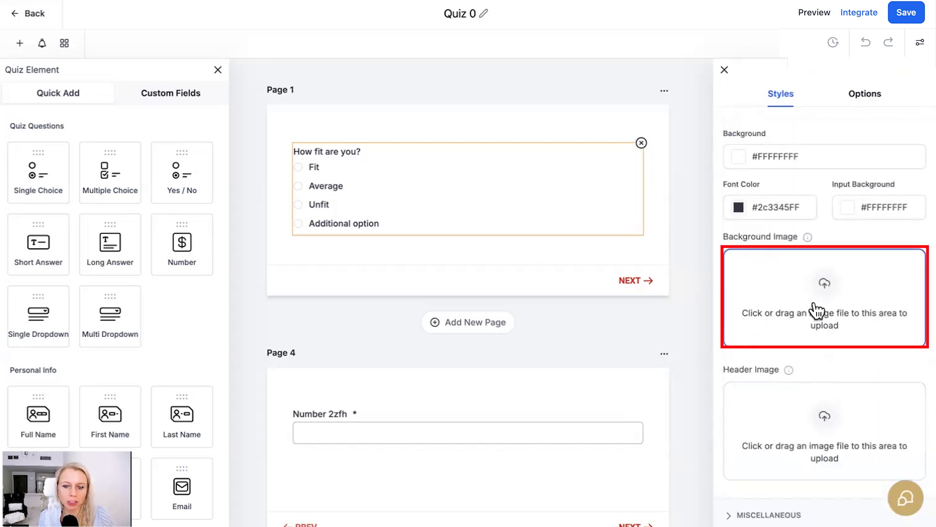
pyautogui.click(816, 309)
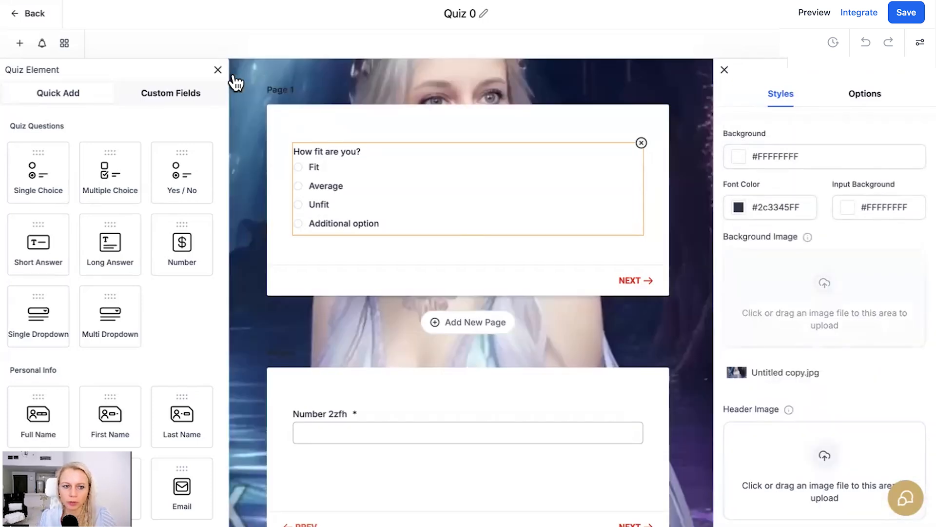
pyautogui.click(218, 70)
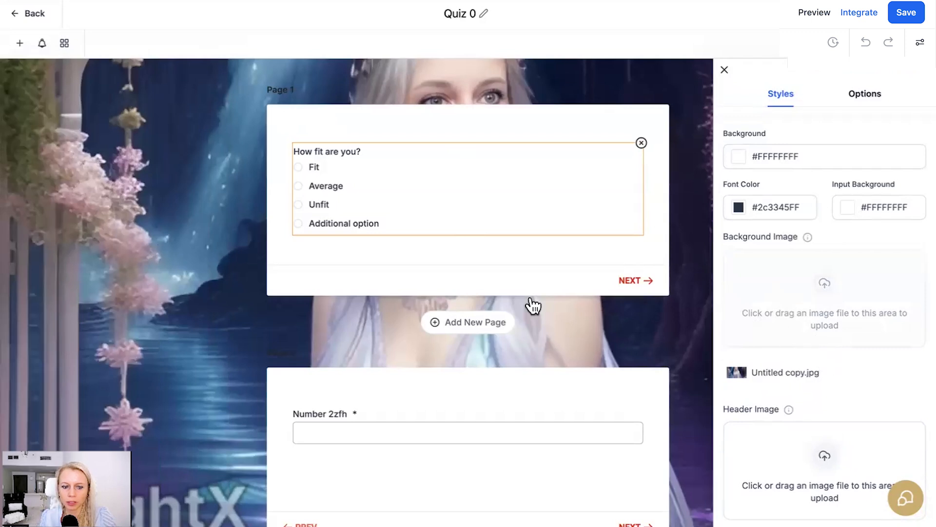
# Step: Upload Untitled.jpg as the quiz's header image and check how it sits above the question pages
pyautogui.scroll(-10, 625, 320)
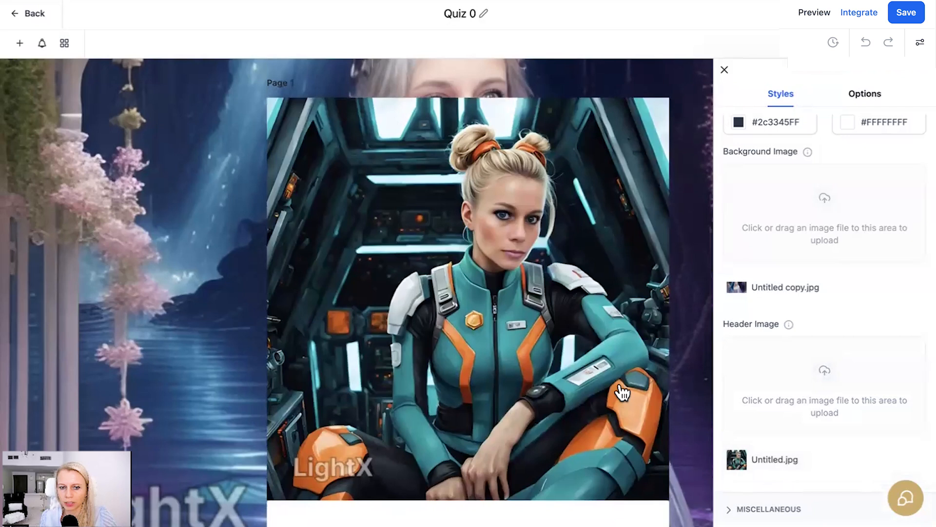
pyautogui.scroll(-3, 621, 389)
pyautogui.scroll(3, 609, 390)
pyautogui.scroll(-1, 599, 392)
pyautogui.scroll(-6, 599, 393)
pyautogui.scroll(-1, 846, 393)
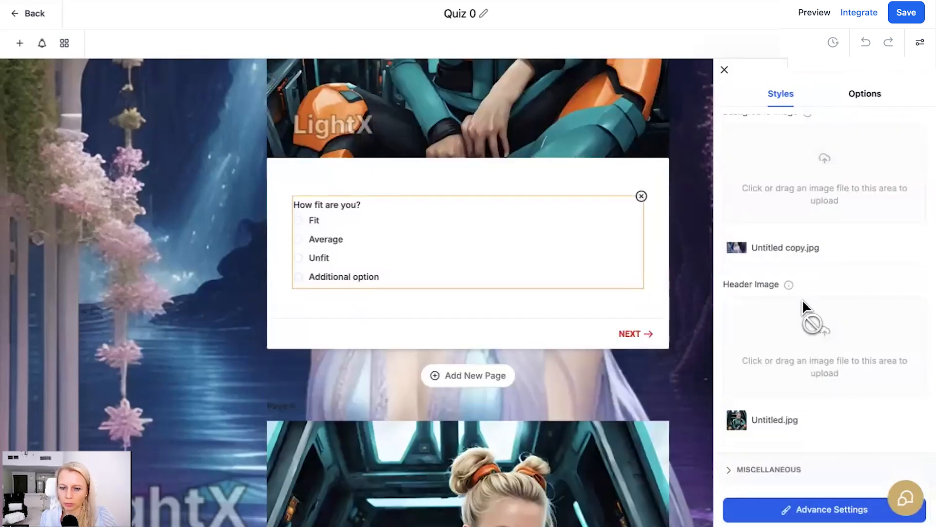
# Step: Examine the quiz's miscellaneous style option and its advanced border, corner radius and shadow settings
pyautogui.click(786, 471)
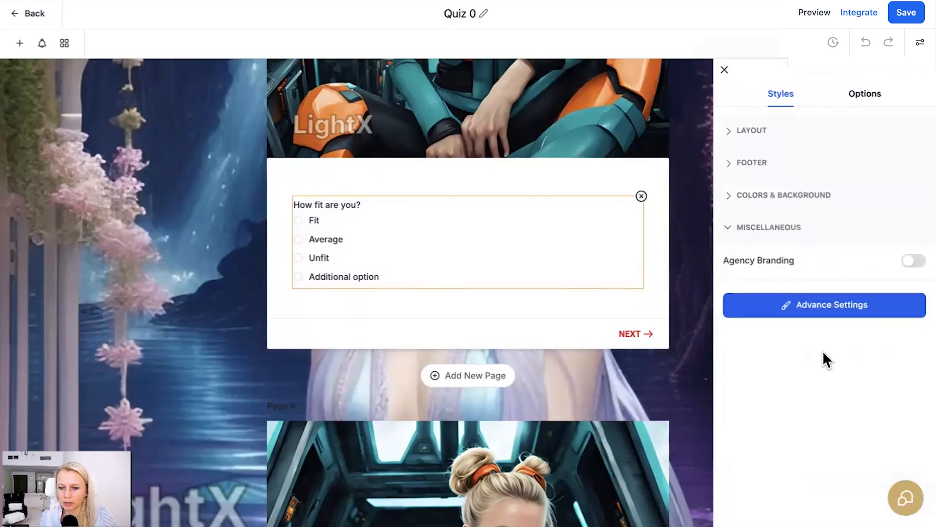
pyautogui.click(852, 316)
pyautogui.scroll(-1, 810, 322)
pyautogui.scroll(2, 809, 317)
pyautogui.scroll(-2, 838, 314)
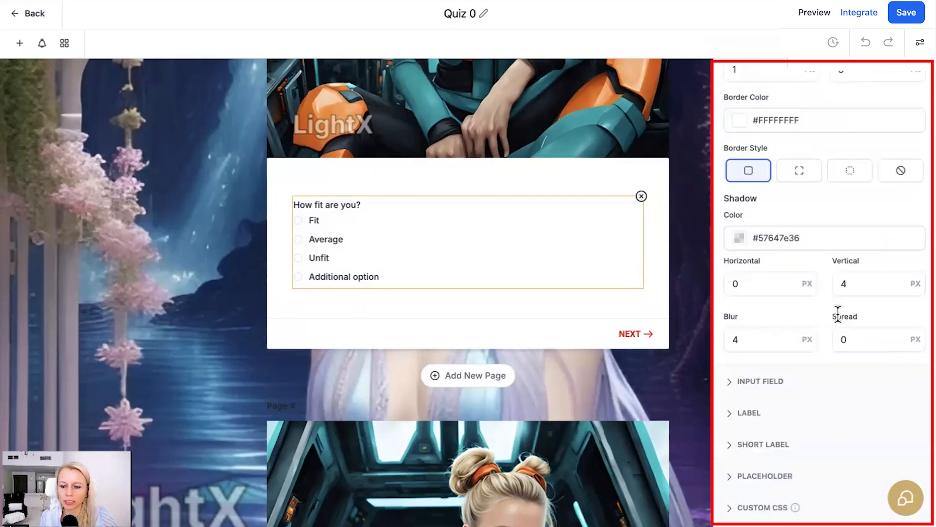
pyautogui.scroll(2, 823, 341)
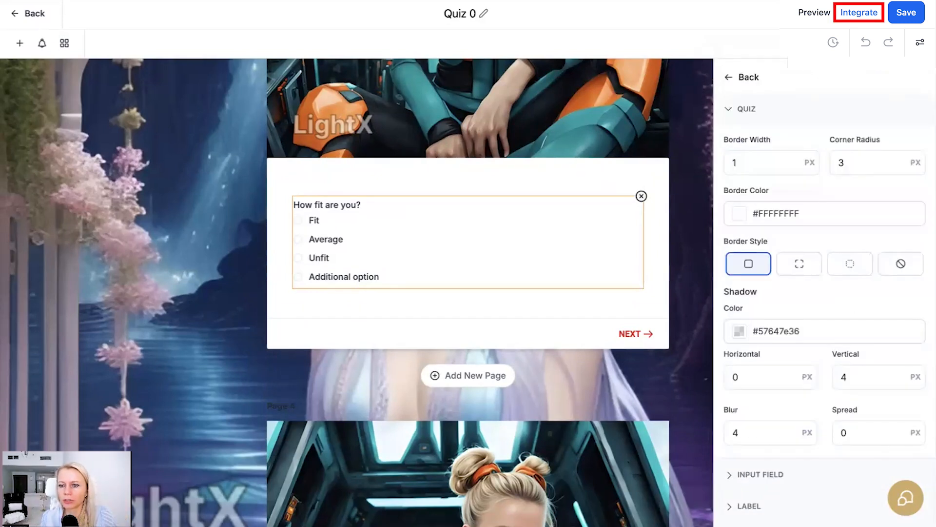
# Step: View the quiz's integration options, including the iframe embed code and the link, and close them
pyautogui.click(858, 13)
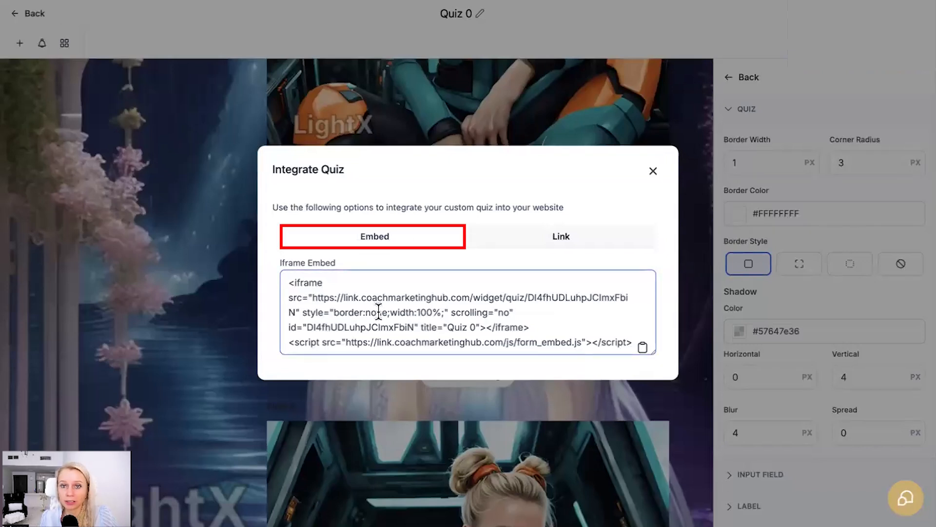
pyautogui.click(550, 269)
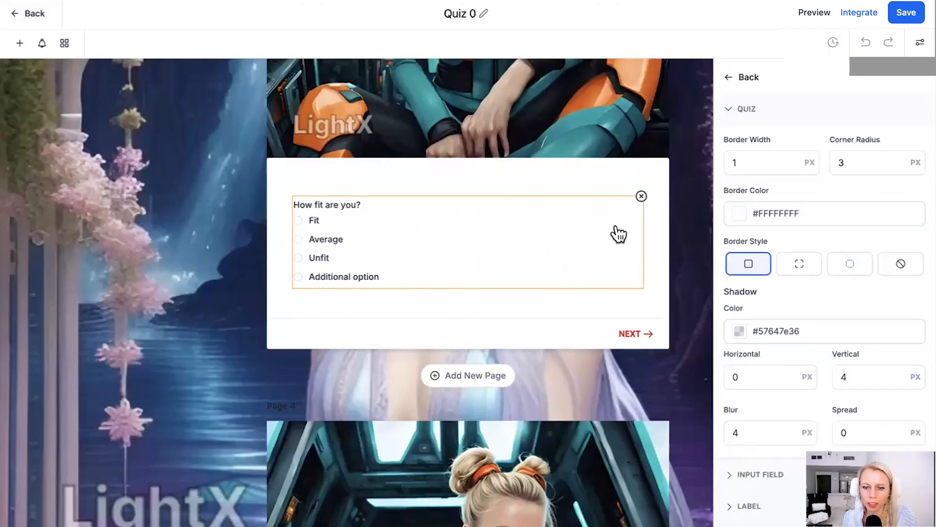
# Step: Open the quiz's result template for editing and turn off the business name in its header
pyautogui.scroll(-15, 631, 274)
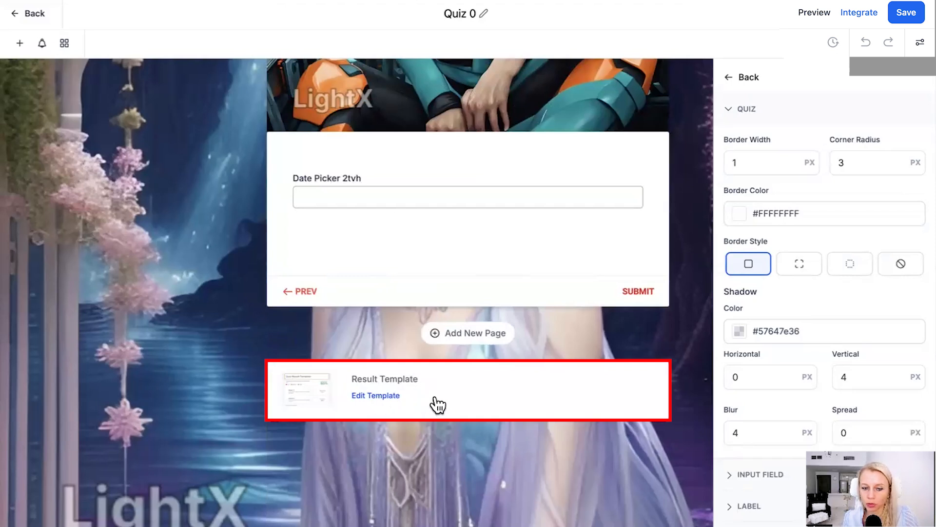
pyautogui.click(375, 397)
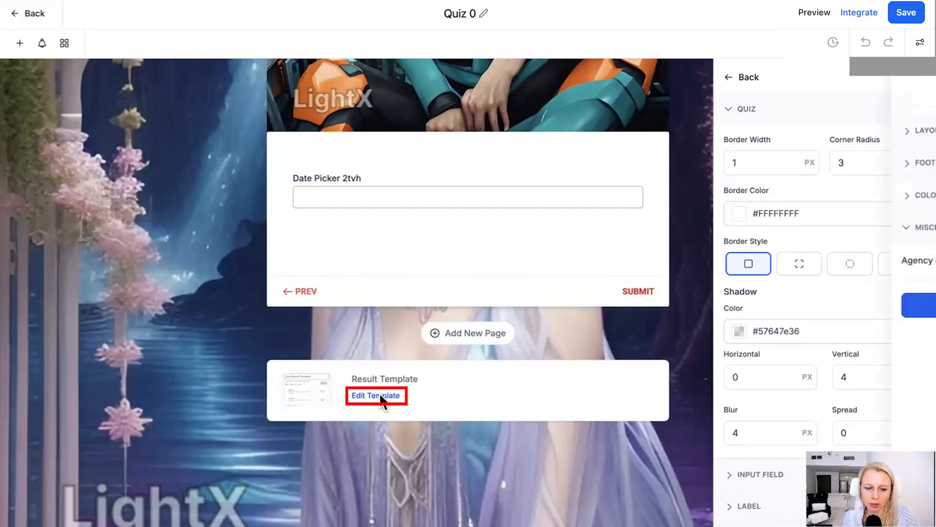
pyautogui.scroll(-2, 634, 319)
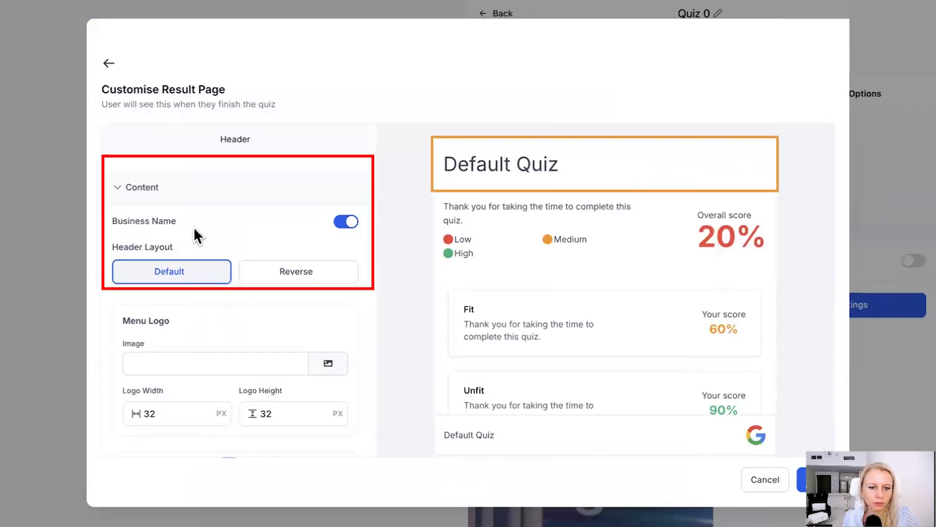
pyautogui.scroll(-1, 257, 245)
pyautogui.scroll(1, 175, 227)
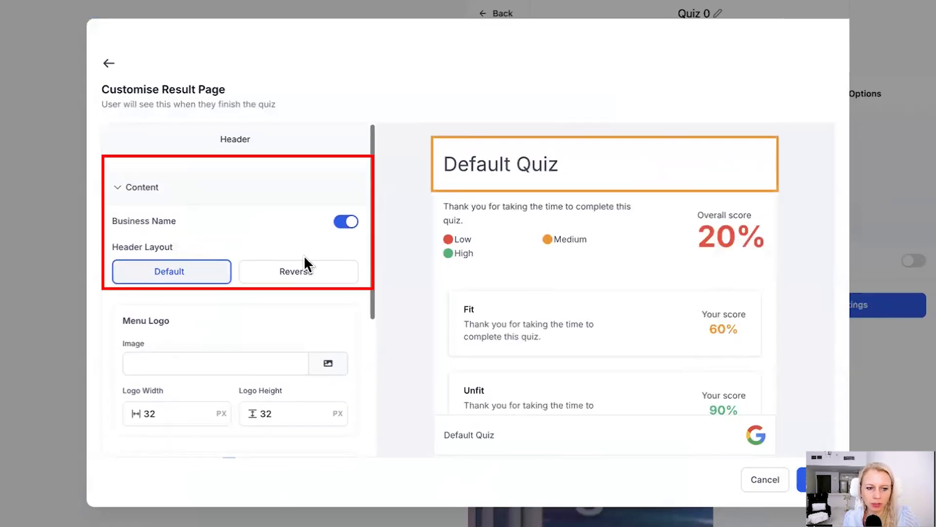
pyautogui.click(346, 224)
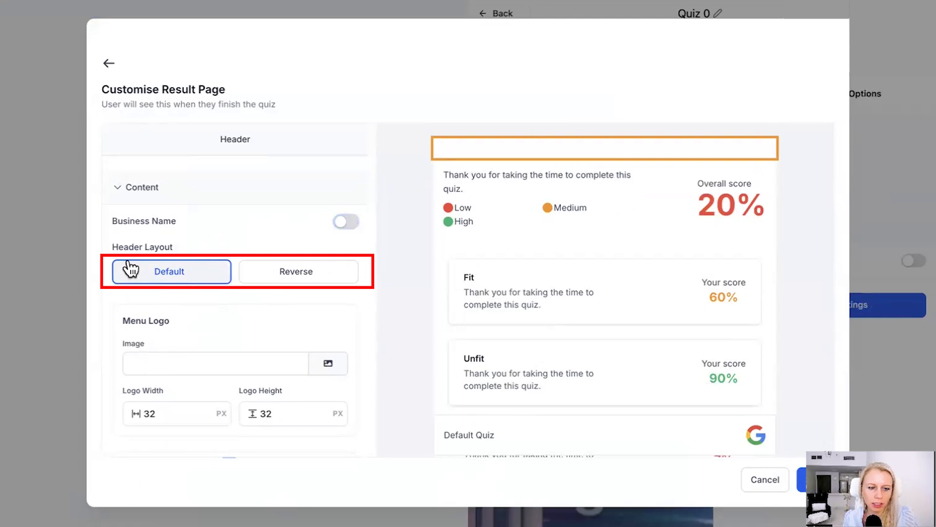
# Step: Try the result header's Reverse layout, restore Default, and add the gold lotus image as the menu logo
pyautogui.click(299, 281)
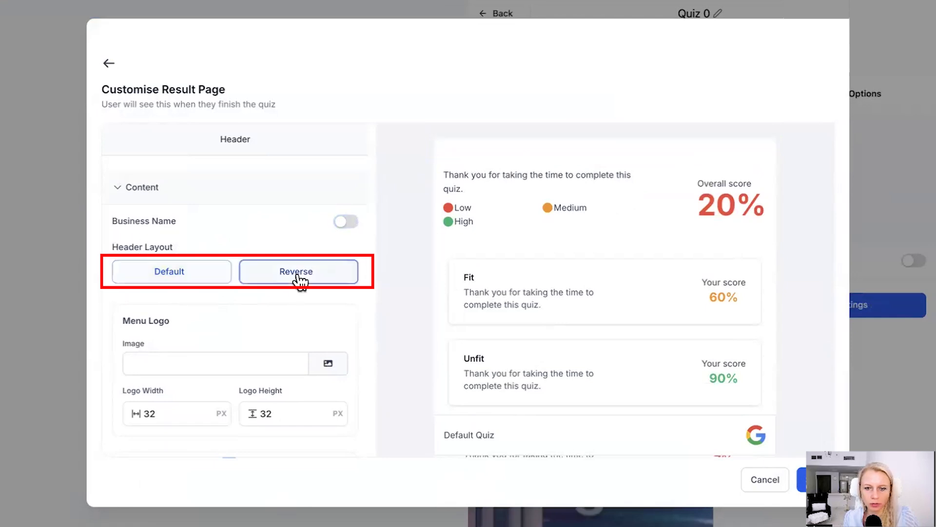
pyautogui.scroll(-4, 242, 235)
pyautogui.scroll(2, 242, 235)
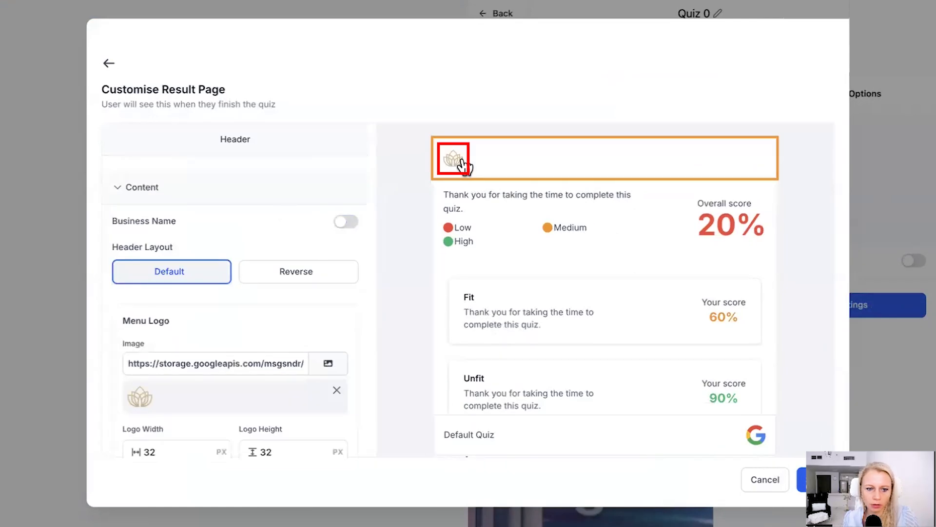
pyautogui.scroll(-4, 146, 255)
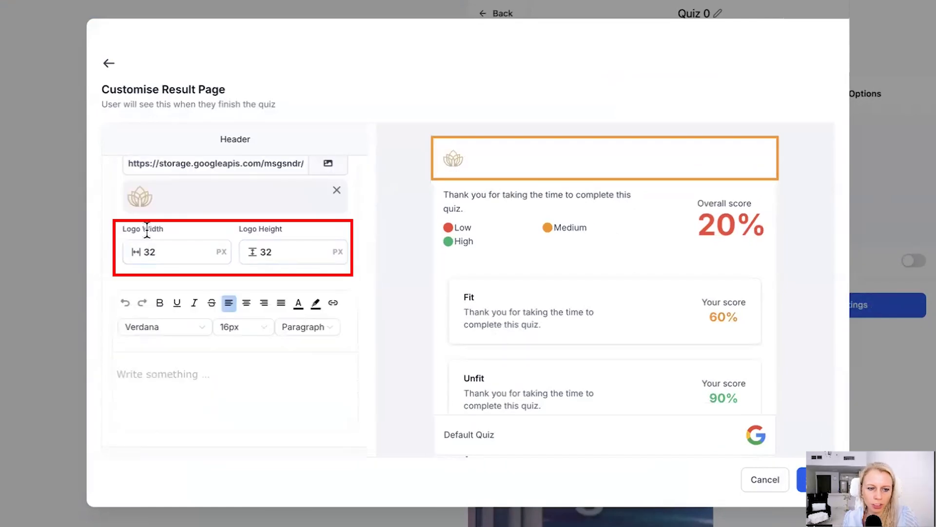
# Step: Enter "Here is the text" as the result header's text and set the header's top padding to 10 px
pyautogui.scroll(-2, 296, 306)
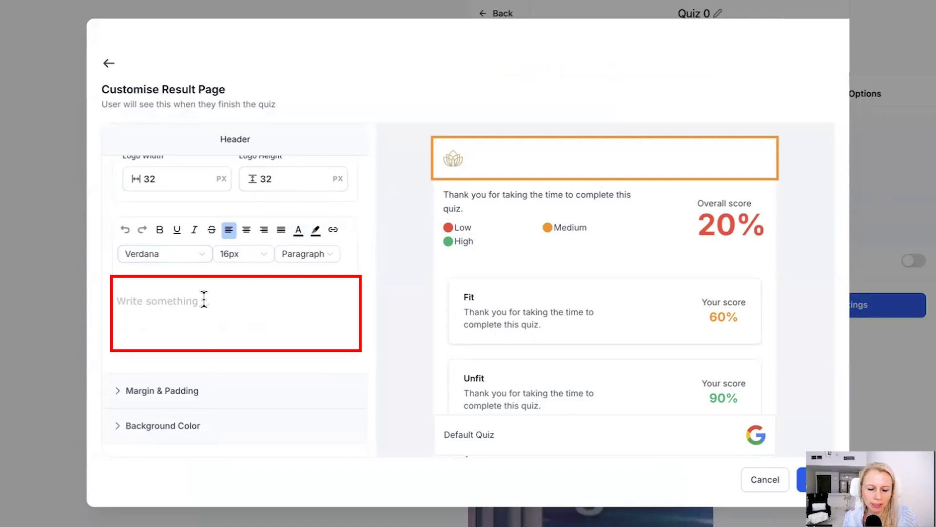
pyautogui.write('Here is the text')
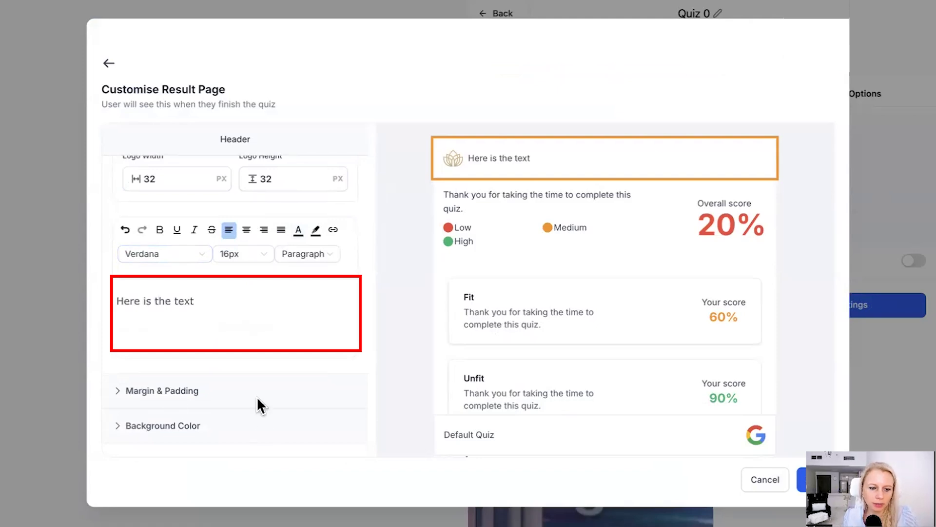
pyautogui.click(133, 393)
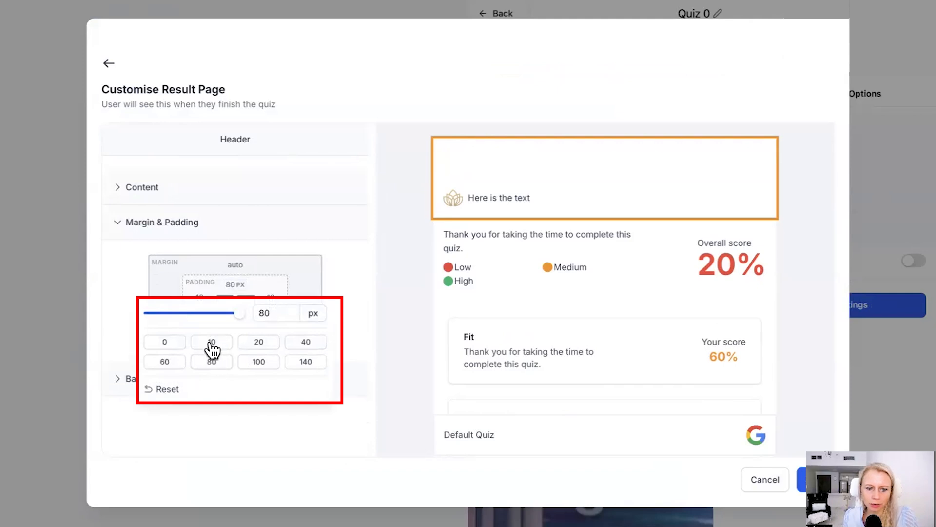
pyautogui.click(212, 342)
# Step: Set the result header's background color to cyan, #00F7FFFF
pyautogui.click(147, 385)
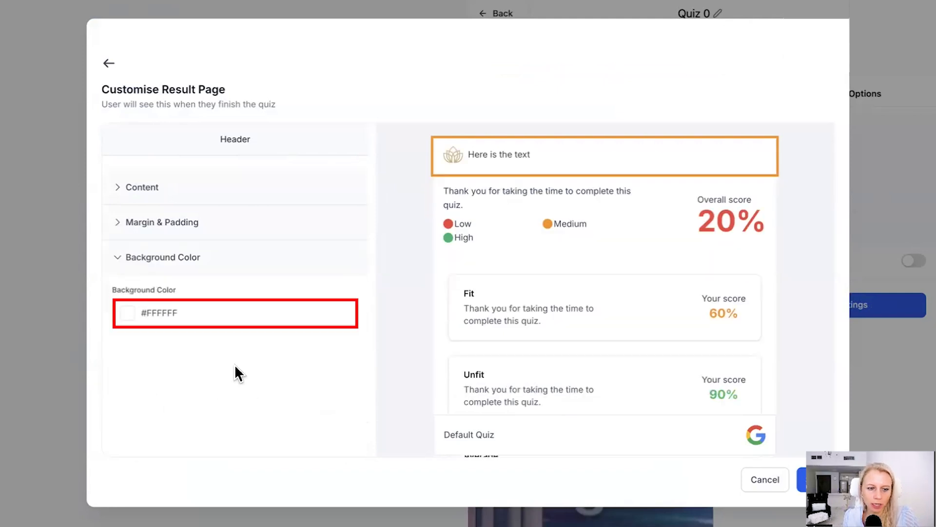
pyautogui.click(128, 313)
pyautogui.moveTo(114, 449); pyautogui.dragTo(127, 450)
pyautogui.moveTo(161, 375); pyautogui.dragTo(200, 334)
pyautogui.click(295, 360)
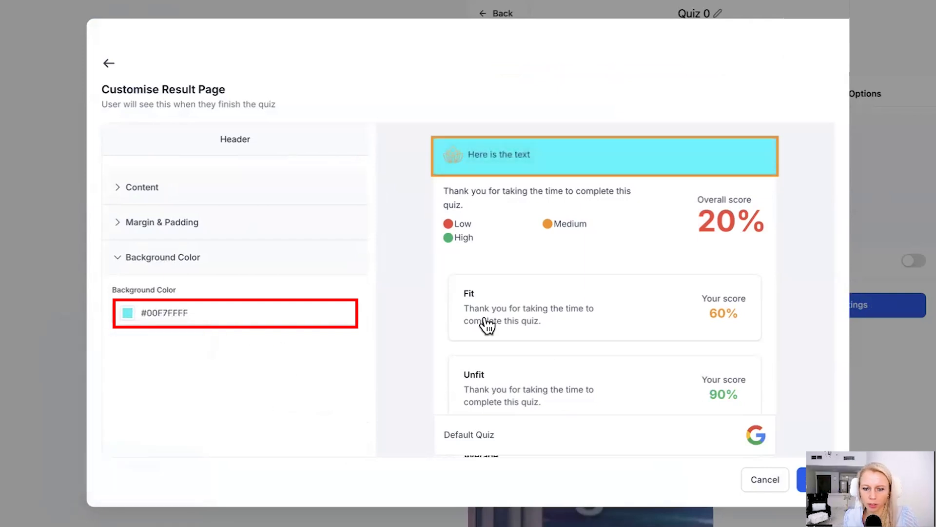
# Step: Open the overall score section for editing, try turning off Dynamic Content, and turn it back on
pyautogui.scroll(-3, 547, 382)
pyautogui.scroll(3, 522, 219)
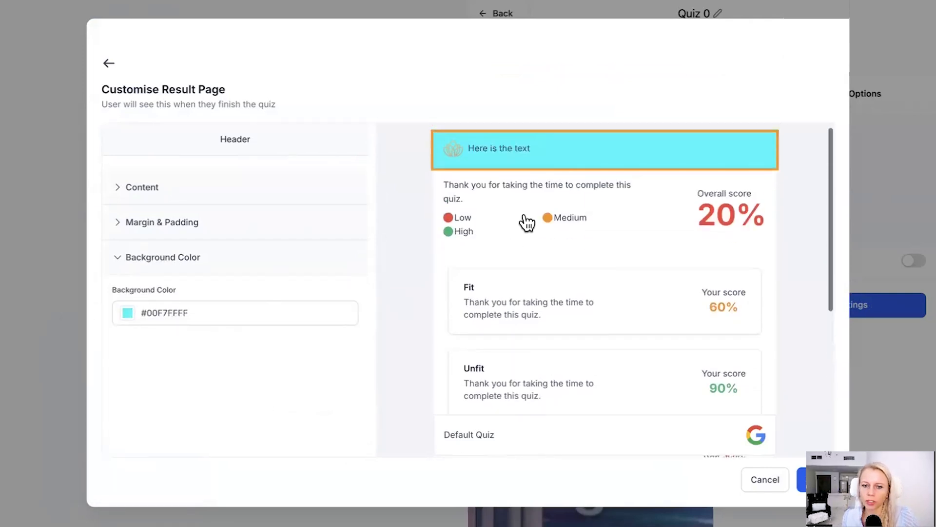
pyautogui.click(518, 221)
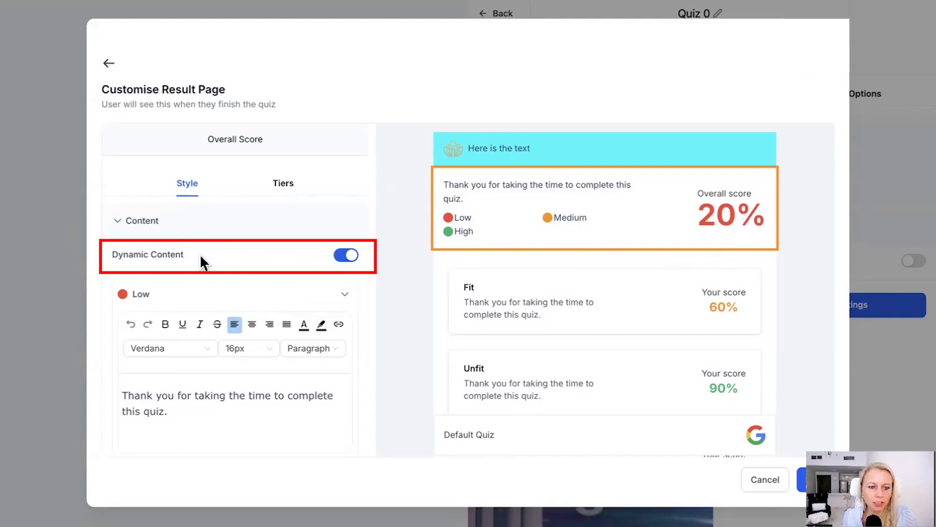
pyautogui.click(343, 256)
pyautogui.click(341, 257)
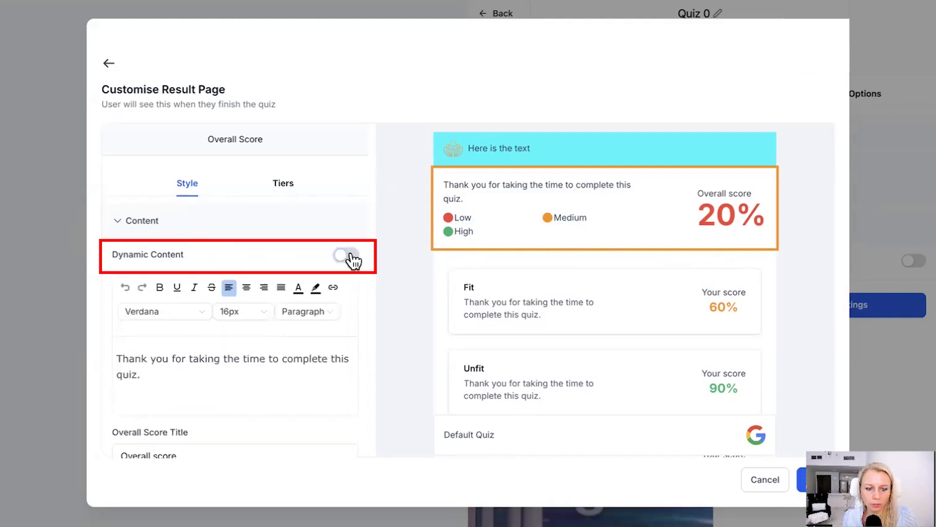
# Step: Examine the overall score's message text and title for the Low, Medium and High tiers
pyautogui.scroll(-3, 262, 289)
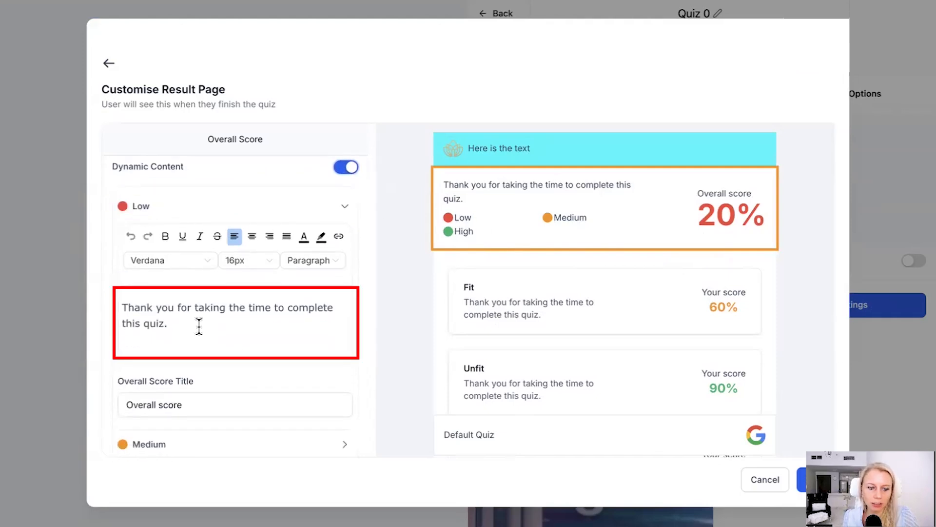
pyautogui.moveTo(169, 323); pyautogui.dragTo(125, 311)
pyautogui.click(172, 325)
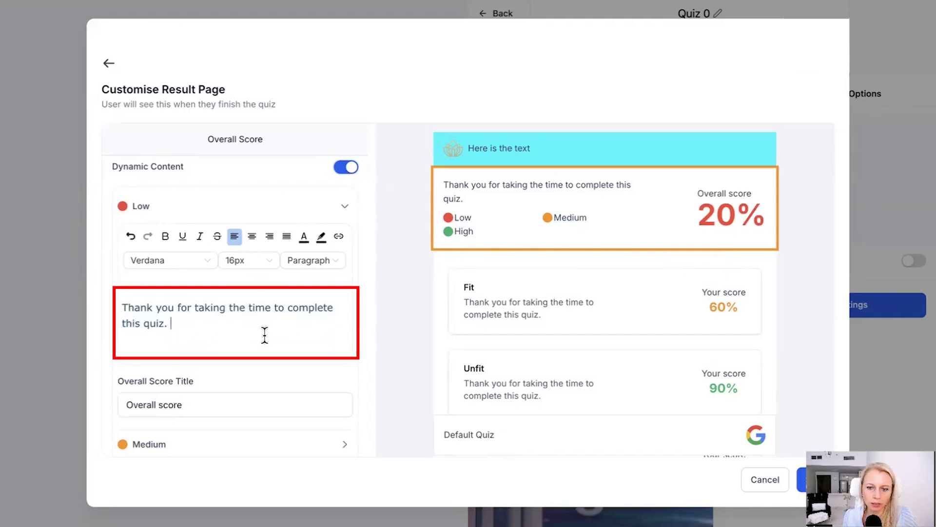
pyautogui.scroll(1, 243, 329)
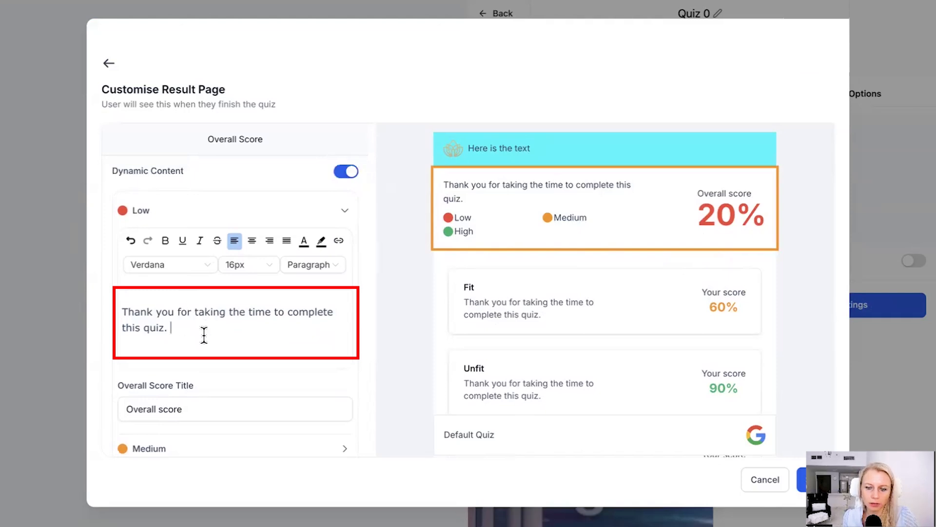
pyautogui.scroll(-5, 217, 335)
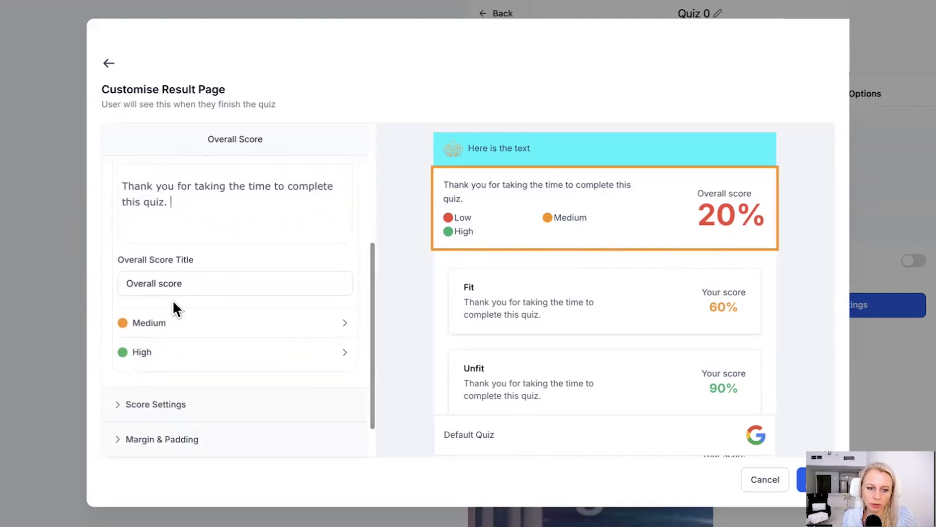
pyautogui.scroll(-2, 173, 308)
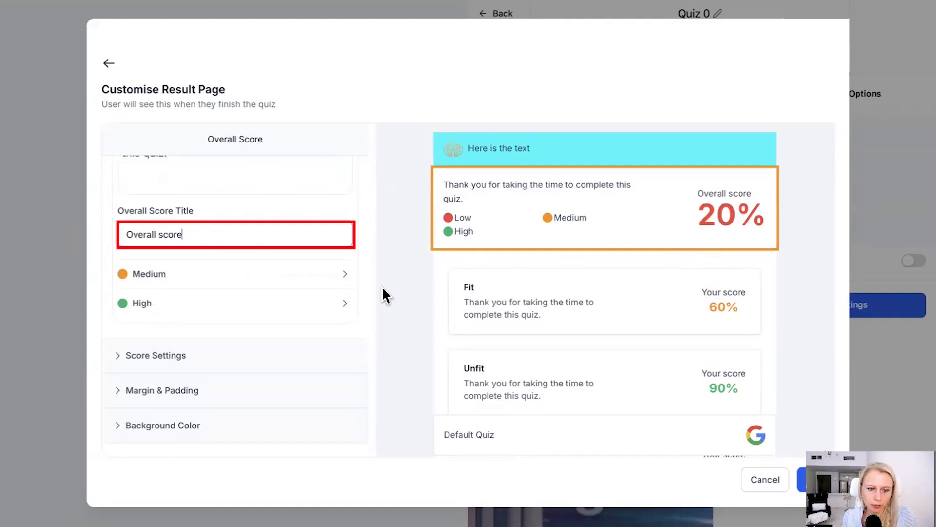
pyautogui.click(345, 273)
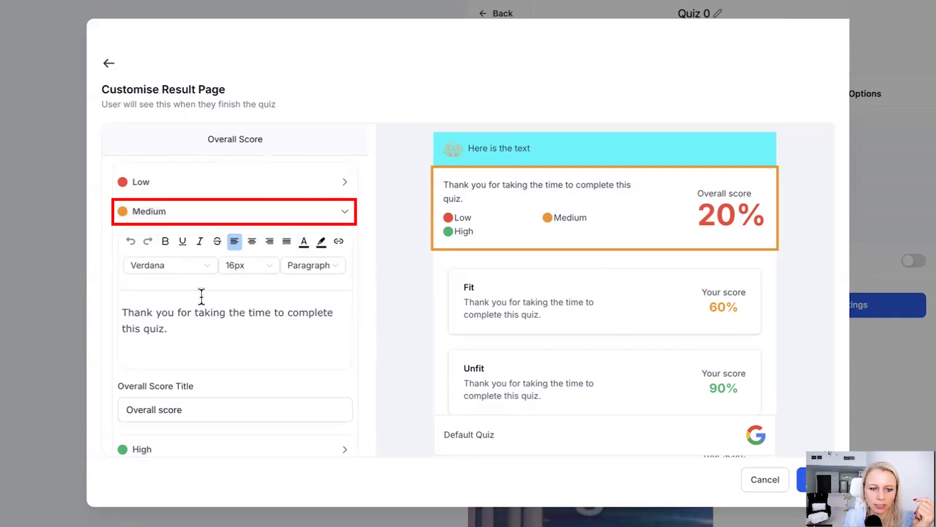
pyautogui.click(347, 215)
pyautogui.click(344, 307)
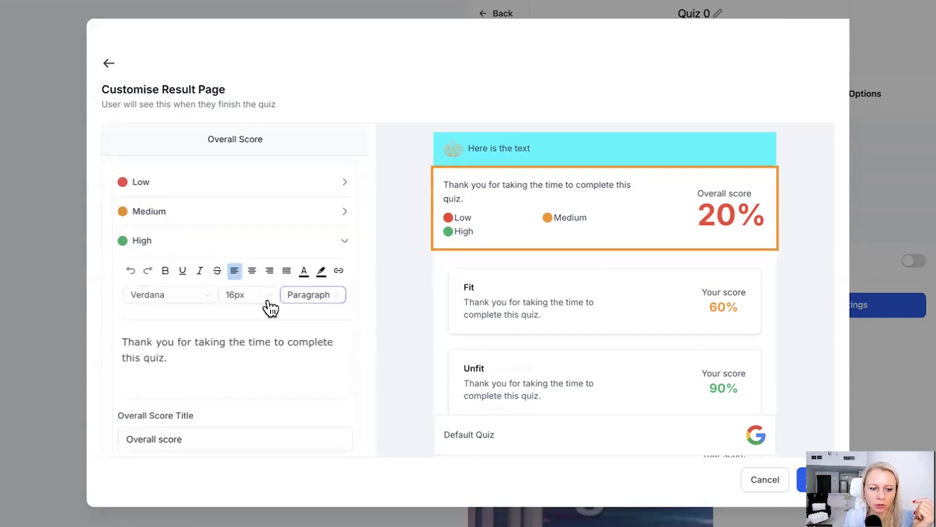
pyautogui.moveTo(167, 357); pyautogui.dragTo(124, 342)
pyautogui.click(272, 365)
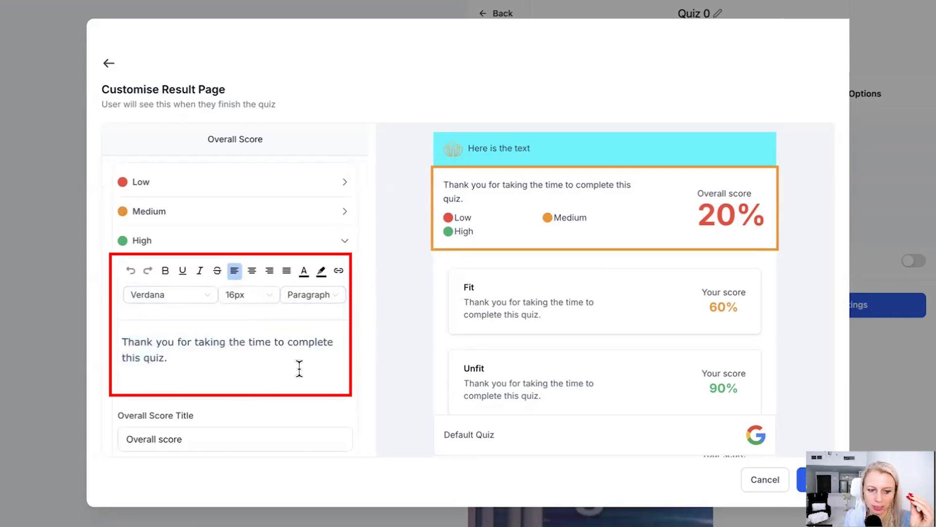
# Step: Set the overall score section's score position to Left
pyautogui.scroll(-5, 300, 368)
pyautogui.click(171, 363)
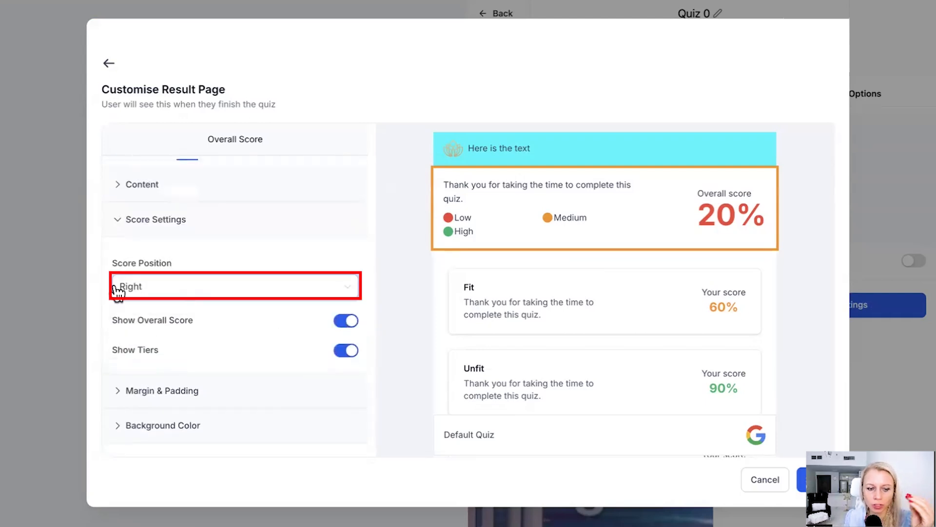
pyautogui.click(157, 295)
pyautogui.click(209, 337)
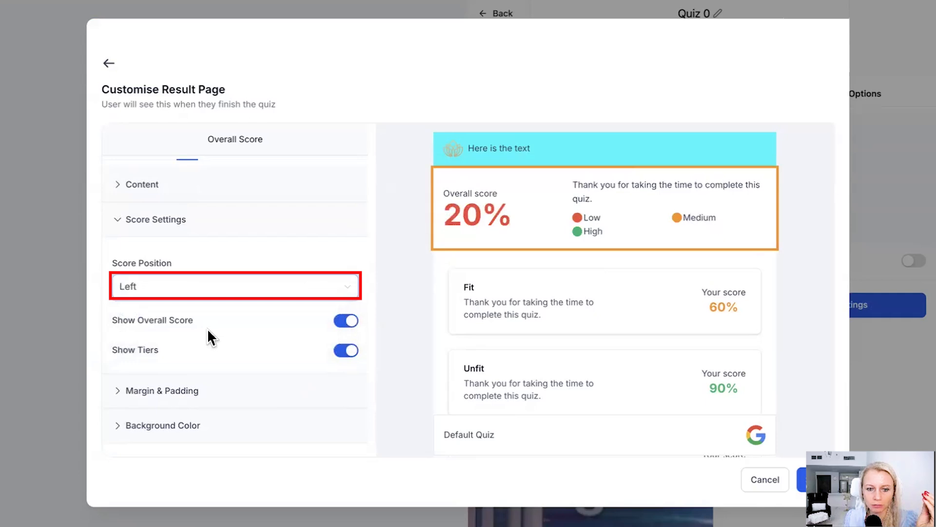
pyautogui.click(224, 289)
pyautogui.click(222, 293)
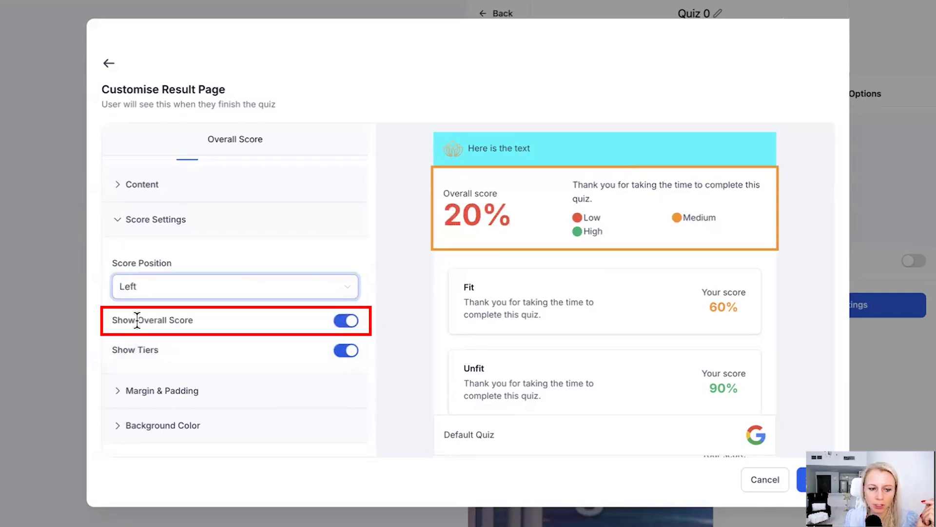
# Step: Try hiding the overall score and the tiers in the overall score section, and show both again
pyautogui.click(342, 320)
pyautogui.click(350, 322)
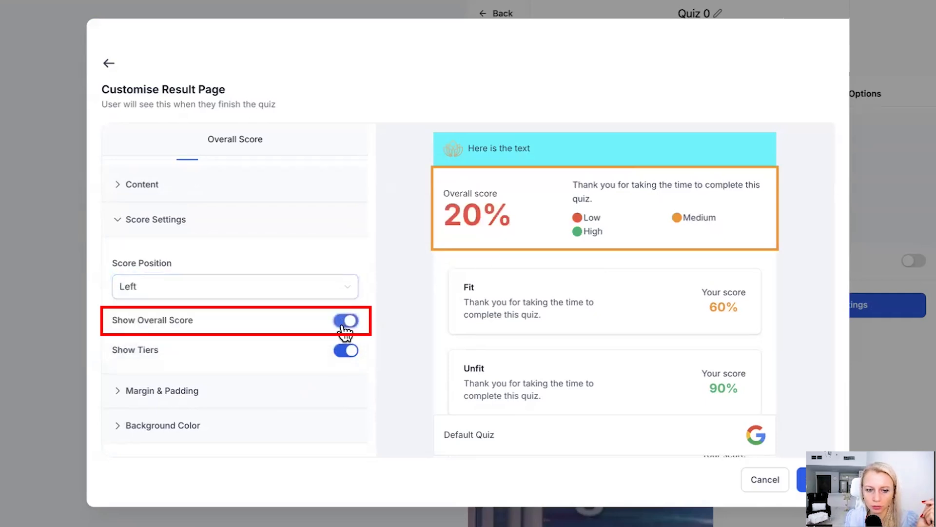
pyautogui.tripleClick(151, 345)
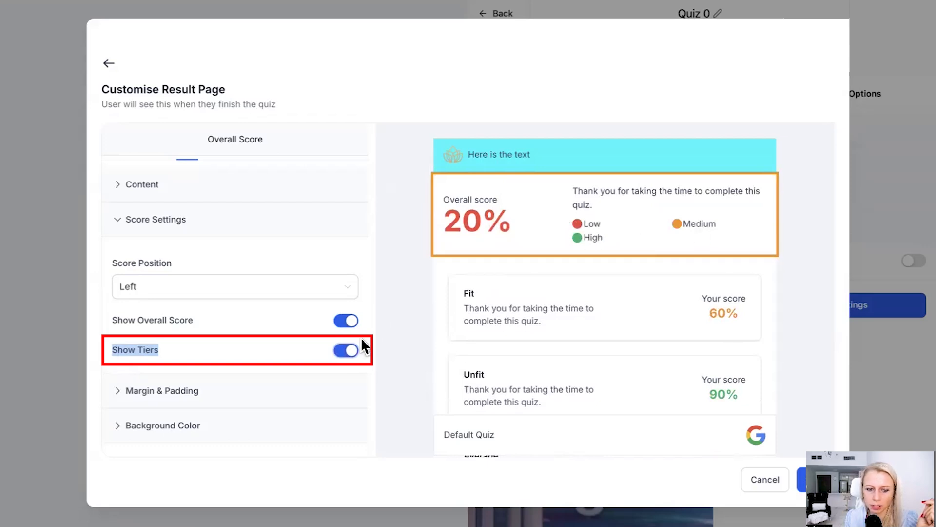
pyautogui.click(348, 352)
pyautogui.click(347, 351)
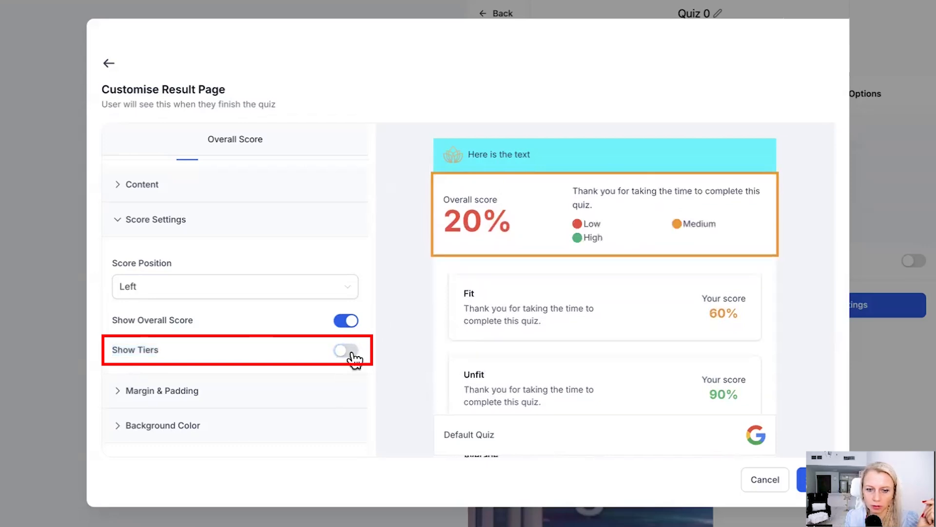
# Step: Try a 100 px top padding on the overall score section, set it to 10 px, and open the score tiers
pyautogui.doubleClick(140, 390)
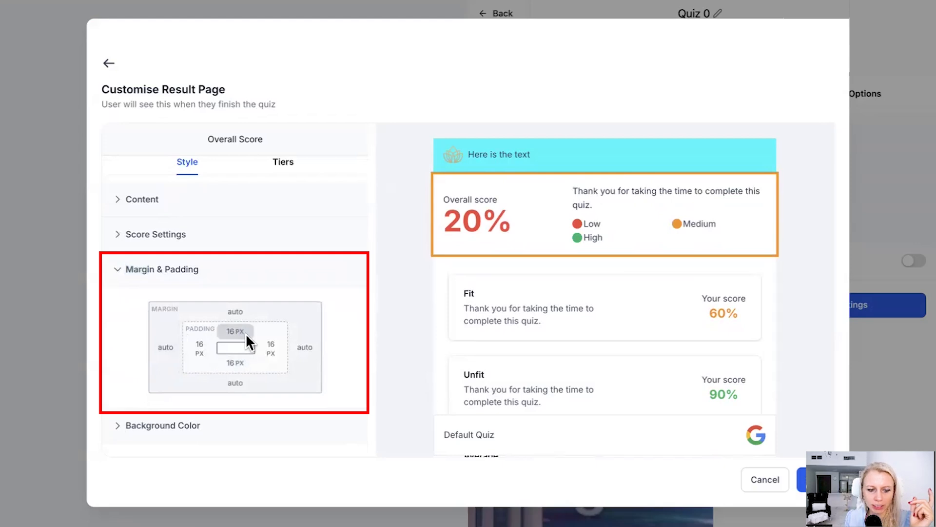
pyautogui.click(235, 331)
pyautogui.click(259, 408)
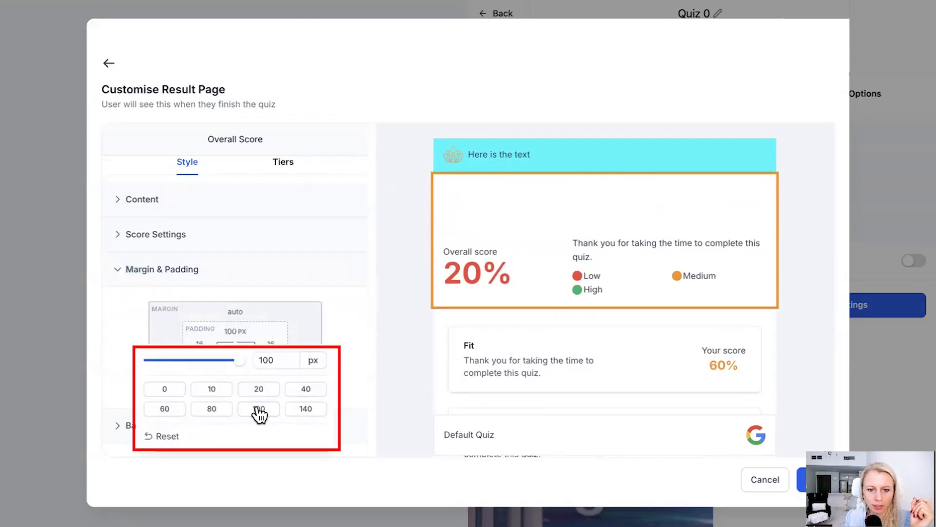
pyautogui.click(220, 390)
pyautogui.click(137, 424)
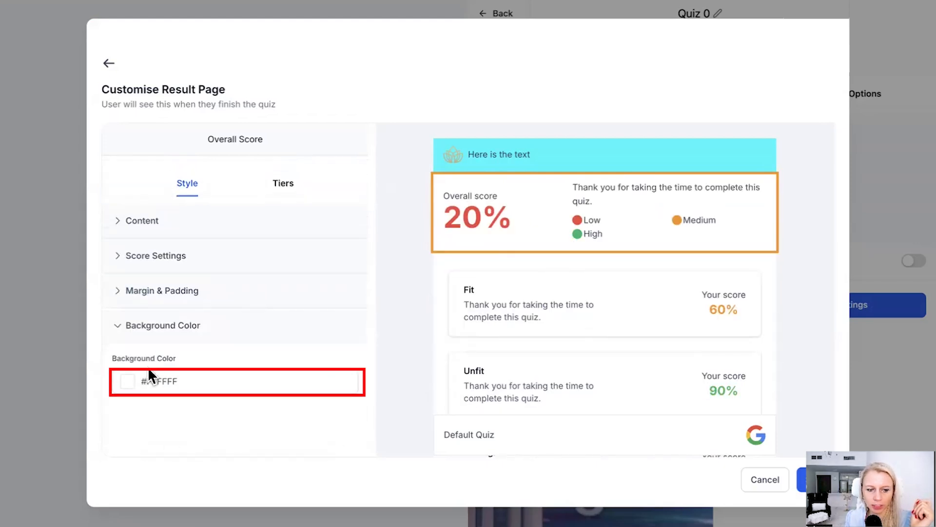
pyautogui.click(283, 192)
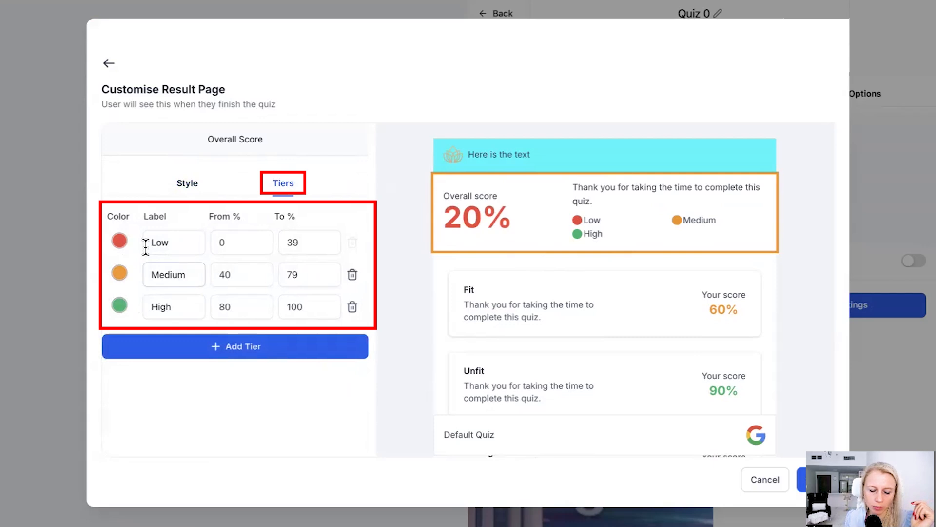
# Step: Change the Low tier's color to purple
pyautogui.click(119, 240)
pyautogui.click(153, 381)
pyautogui.click(172, 267)
pyautogui.click(383, 281)
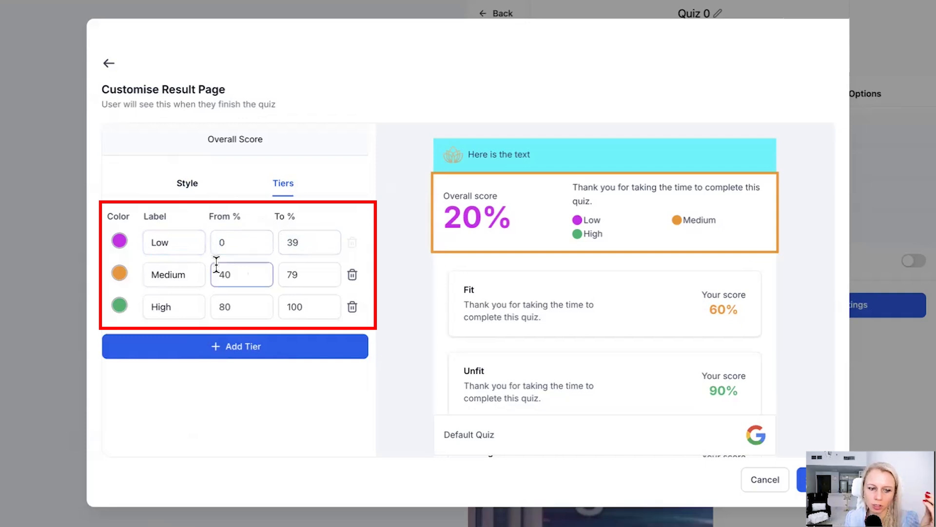
# Step: Review the percentage ranges of the Medium and High score tiers
pyautogui.press('Tab')
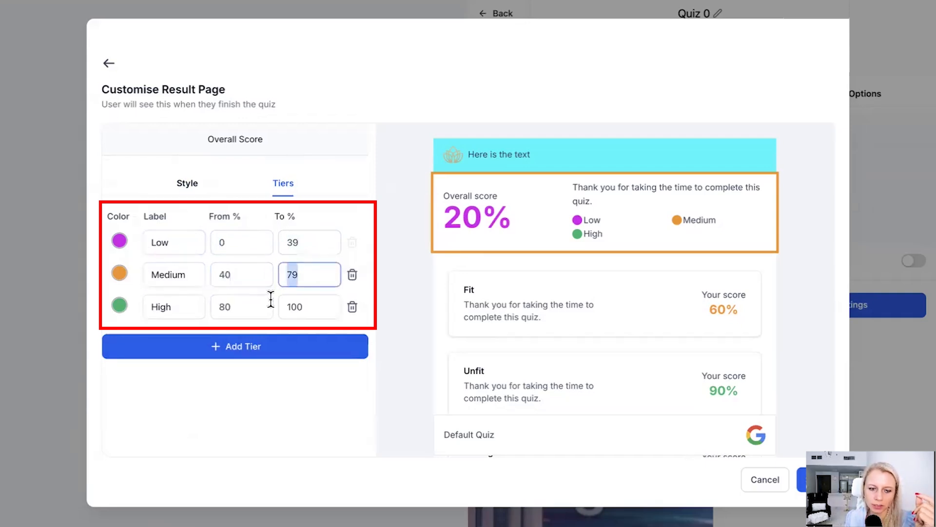
pyautogui.press('Tab')
pyautogui.press('Tab')
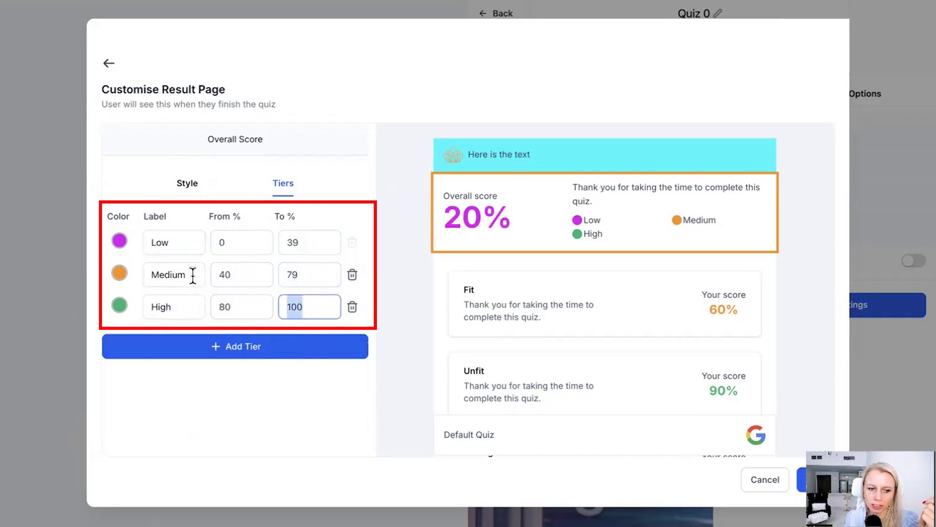
# Step: Change the High tier's color to dark red, #B71212FF
pyautogui.scroll(-1, 498, 320)
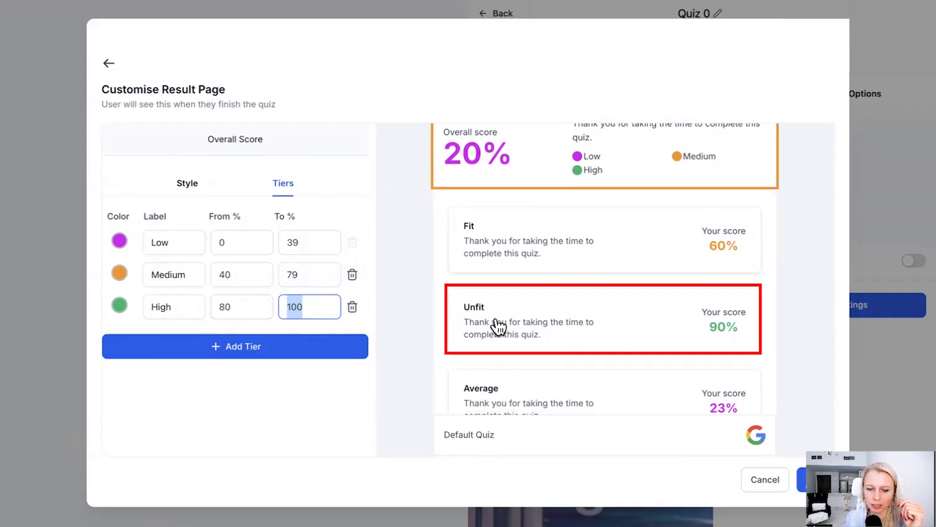
pyautogui.click(116, 310)
pyautogui.moveTo(113, 445); pyautogui.dragTo(54, 445)
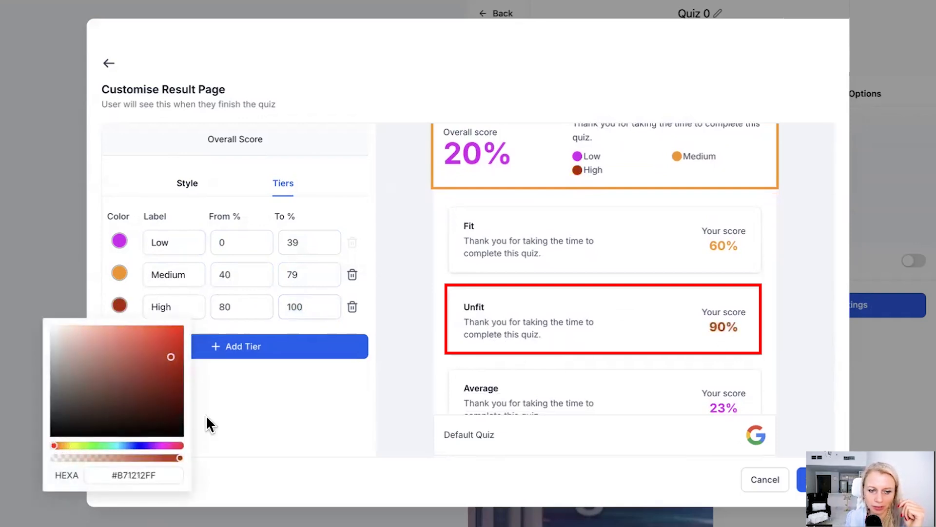
pyautogui.click(206, 415)
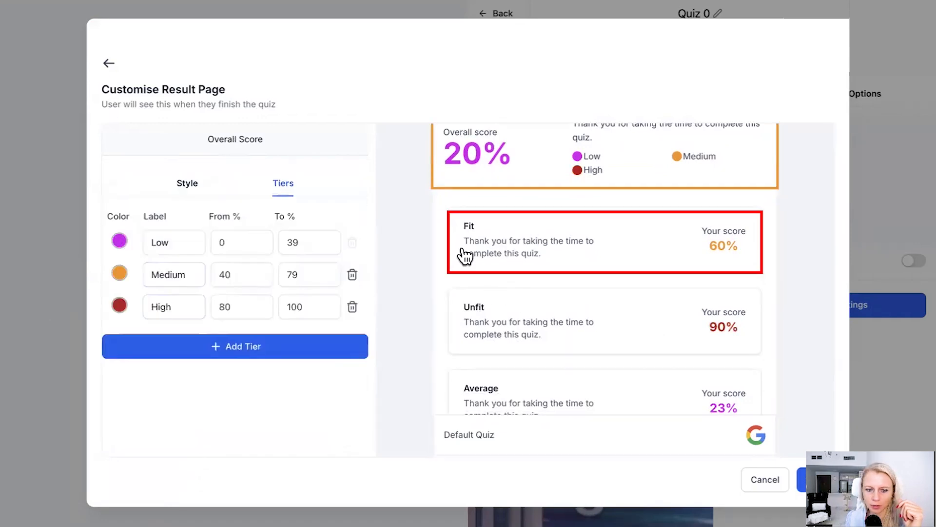
# Step: Change the Medium tier's color to green, #04BF51FF
pyautogui.click(119, 273)
pyautogui.moveTo(66, 414); pyautogui.dragTo(94, 416)
pyautogui.moveTo(154, 368)
pyautogui.mouseDown()
pyautogui.moveTo(181, 299)
pyautogui.moveTo(179, 338)
pyautogui.moveTo(178, 312)
pyautogui.moveTo(181, 321)
pyautogui.mouseUp()
# Step: Change the Low tier's color to orange
pyautogui.scroll(-2, 585, 393)
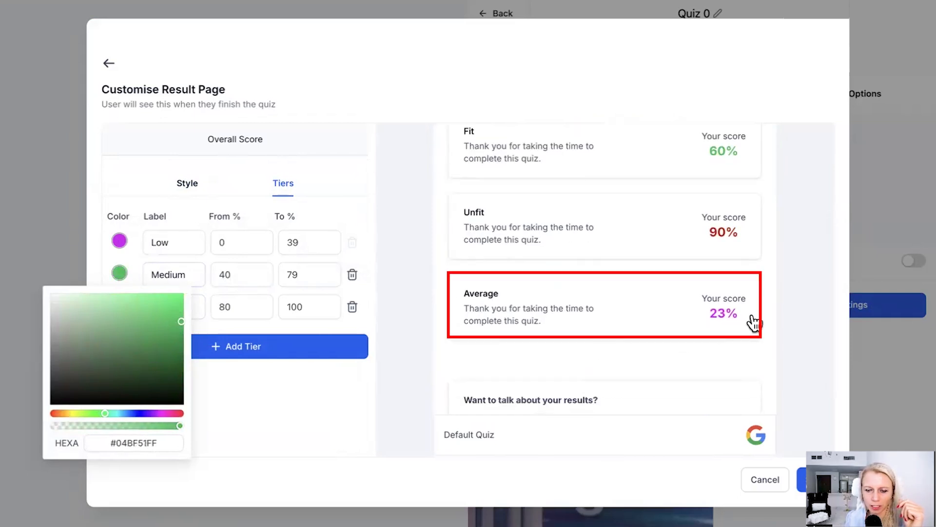
pyautogui.click(120, 241)
pyautogui.moveTo(156, 380); pyautogui.dragTo(63, 381)
pyautogui.click(483, 399)
# Step: Open the result page's call-to-action section and examine its Low tier content, button text and button link alongside the category scores
pyautogui.scroll(2, 543, 385)
pyautogui.scroll(-4, 681, 372)
pyautogui.click(640, 342)
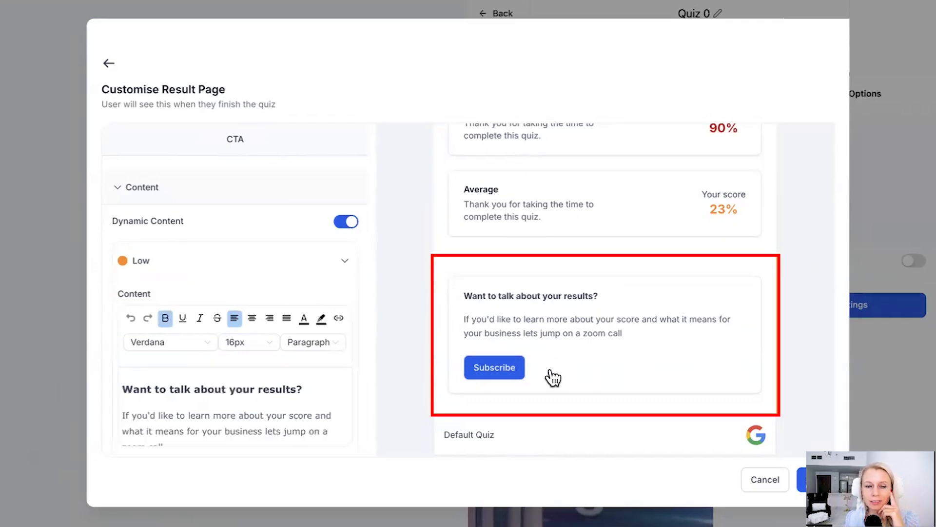
pyautogui.scroll(-1, 341, 397)
pyautogui.scroll(-3, 356, 370)
pyautogui.click(215, 383)
pyautogui.moveTo(215, 383); pyautogui.dragTo(120, 385)
pyautogui.click(134, 380)
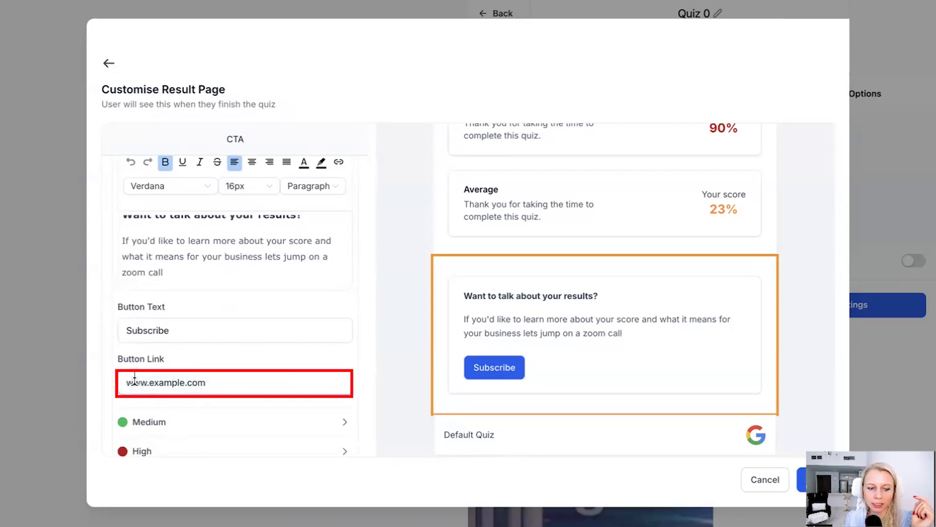
pyautogui.scroll(3, 475, 314)
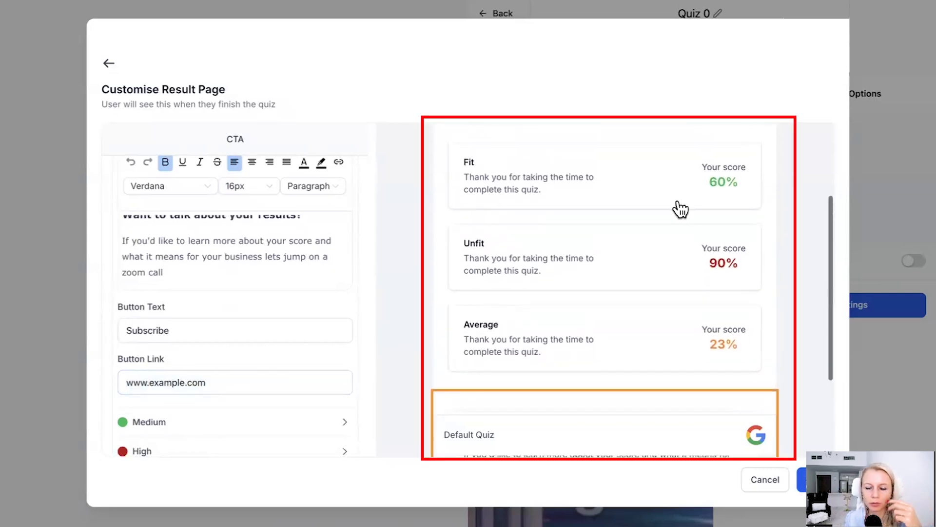
pyautogui.scroll(-3, 630, 285)
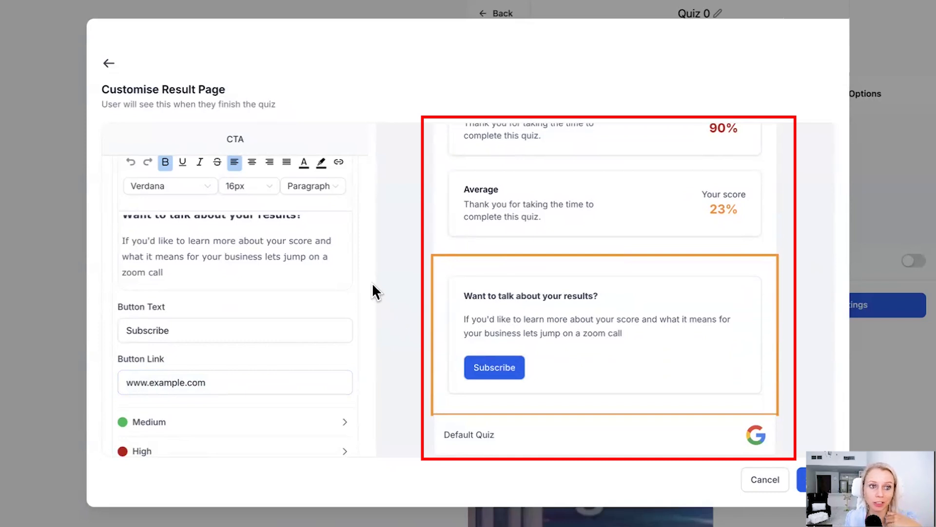
# Step: Open the result page's footer section and examine its logo, text, social link and sticky settings
pyautogui.scroll(-2, 244, 395)
pyautogui.moveTo(186, 280); pyautogui.dragTo(110, 282)
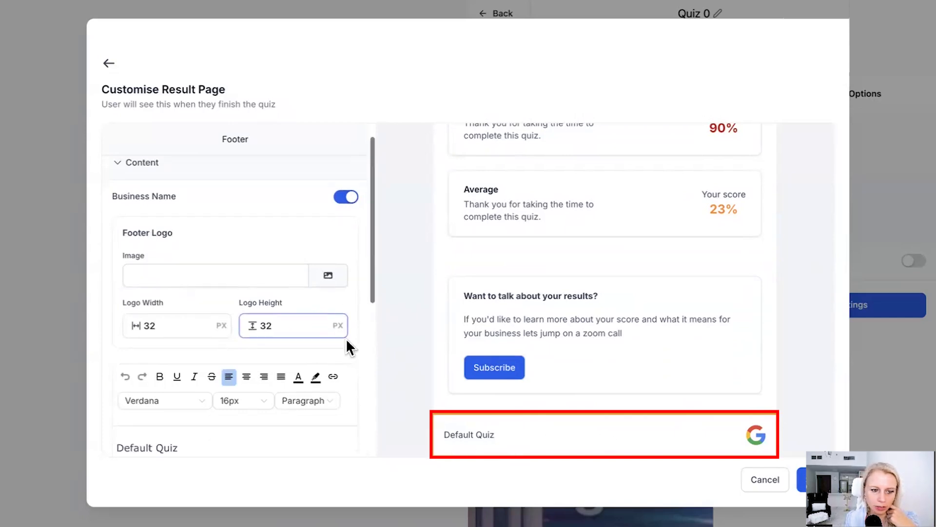
pyautogui.scroll(-3, 346, 338)
pyautogui.scroll(-5, 335, 371)
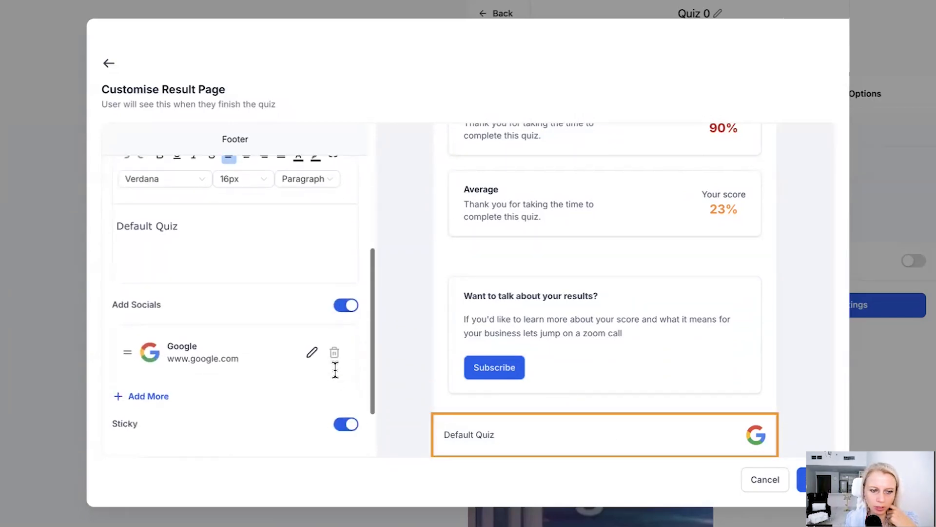